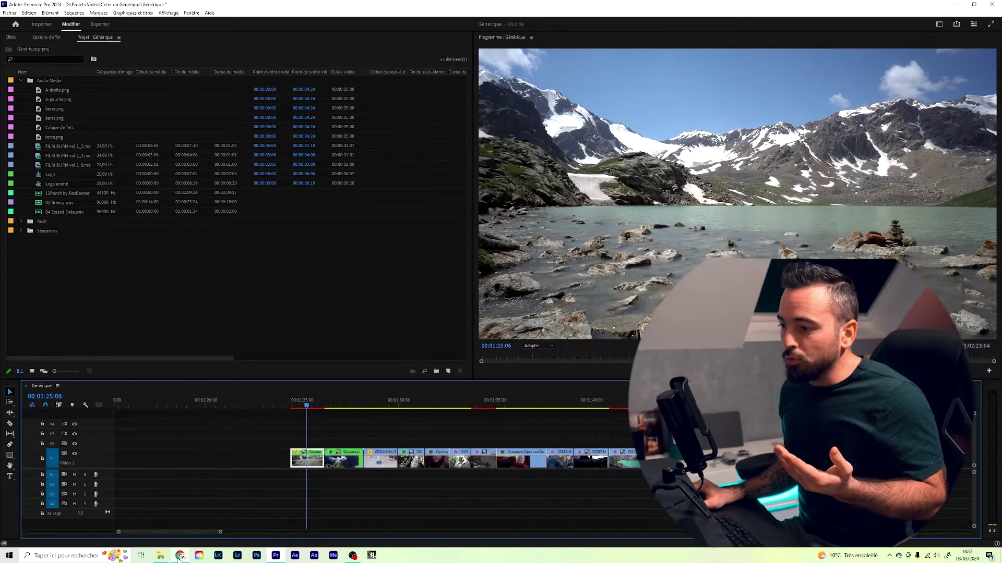
Switch to Placeit in the browser, go to its YouTube video templates and open the Canada trip intro template for editing.
{"action": "left_click", "coordinate": [180, 555]}
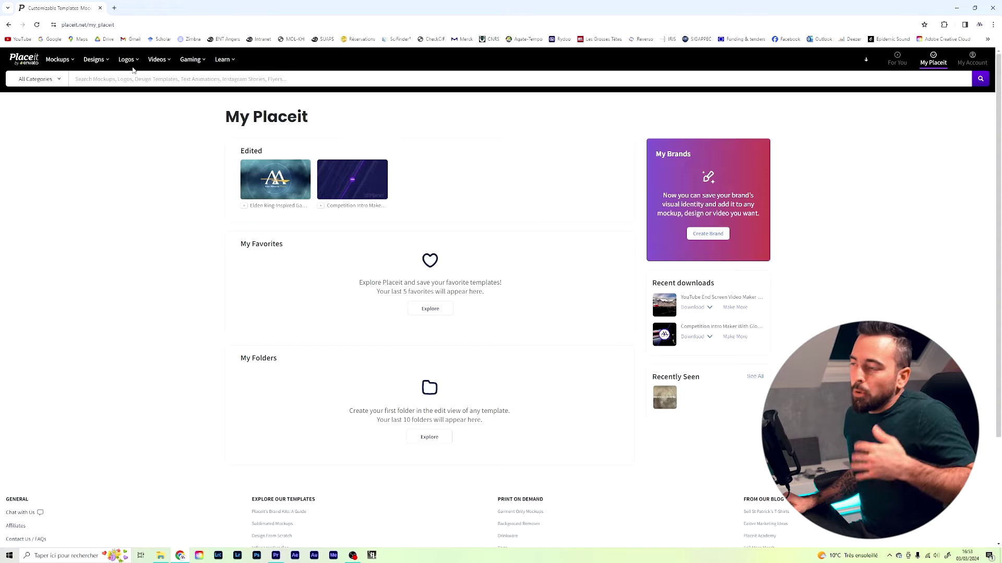
{"action": "mouse_move", "coordinate": [165, 62]}
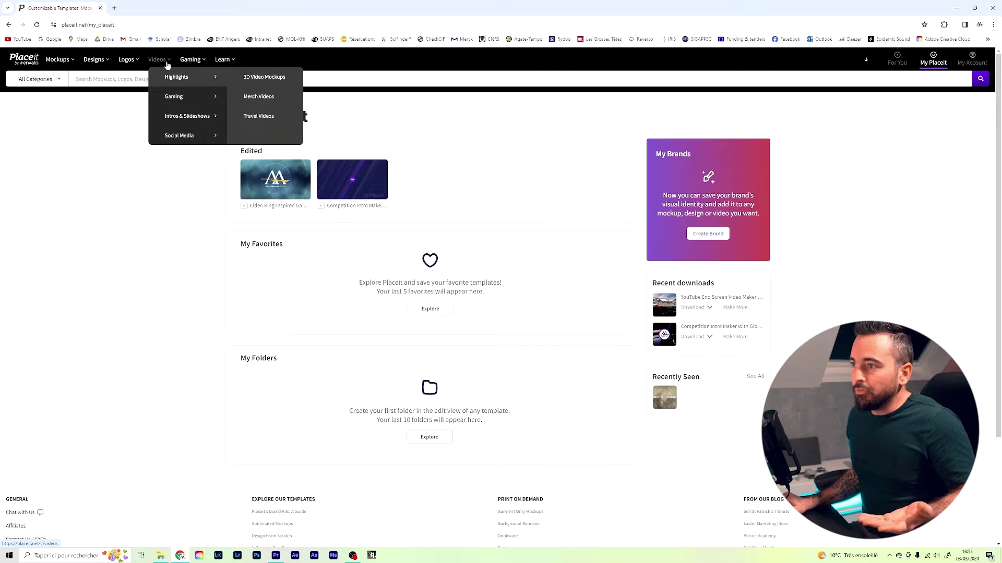
{"action": "mouse_move", "coordinate": [190, 136]}
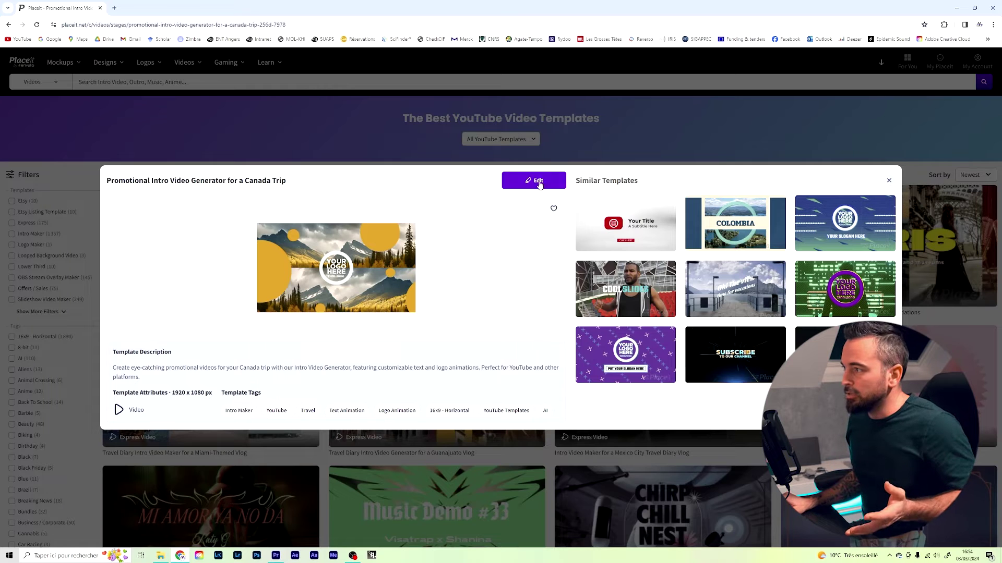
{"action": "left_click", "coordinate": [539, 182]}
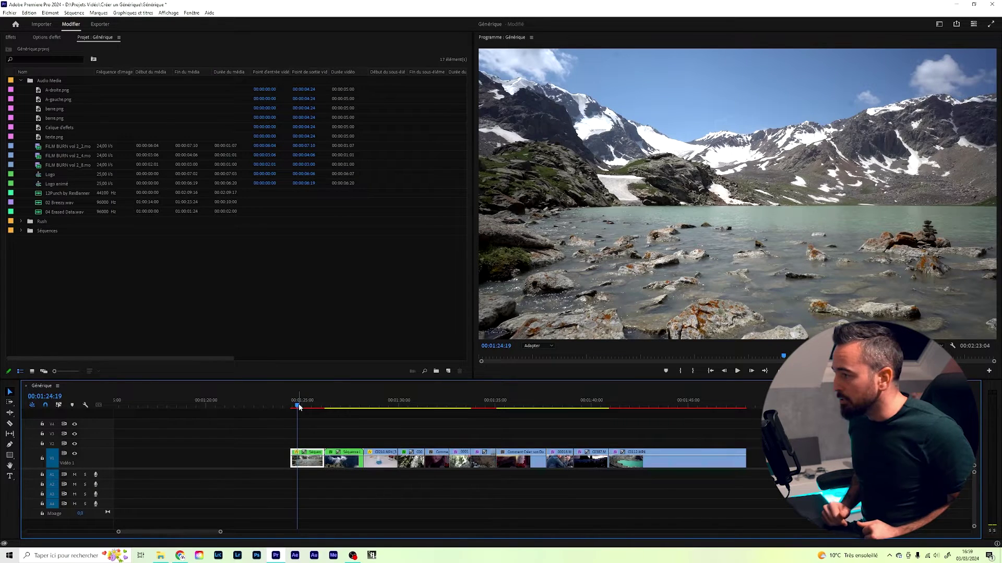
Scrub through the montage clips in the Générique sequence to review the edit.
{"action": "left_click_drag", "start_coordinate": [299, 407], "coordinate": [294, 408]}
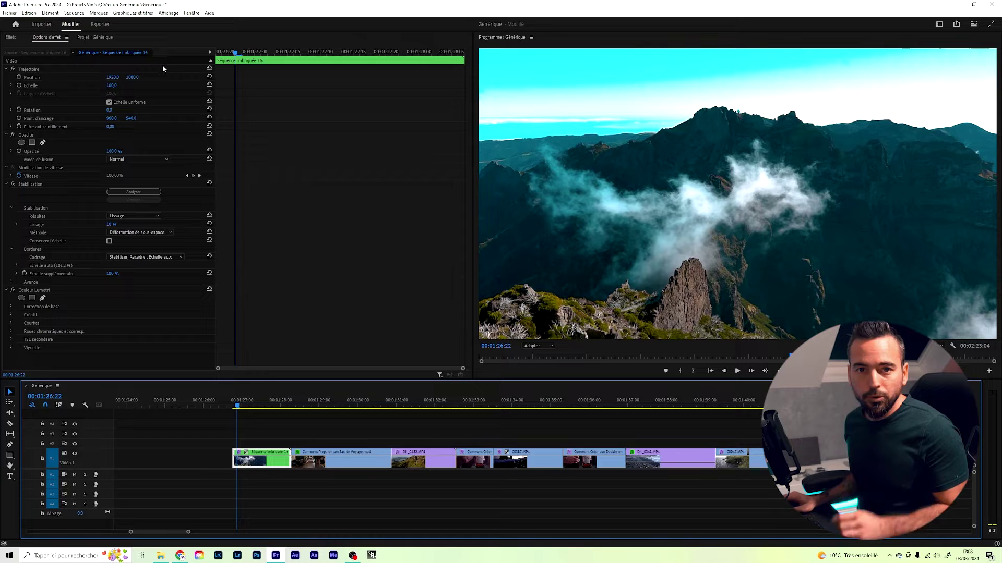
{"action": "left_click_drag", "start_coordinate": [256, 406], "coordinate": [661, 417]}
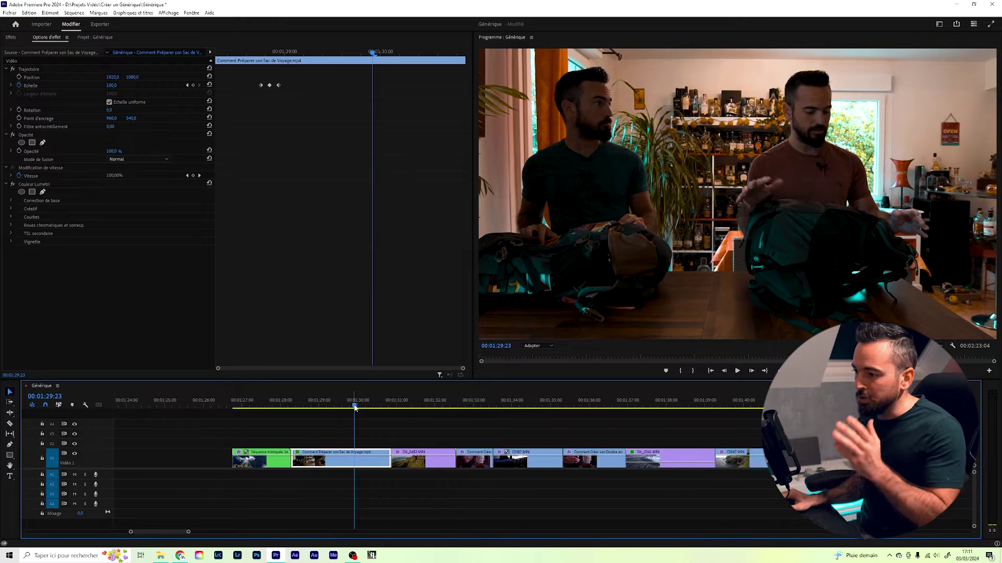
{"action": "left_click_drag", "start_coordinate": [452, 406], "coordinate": [517, 407]}
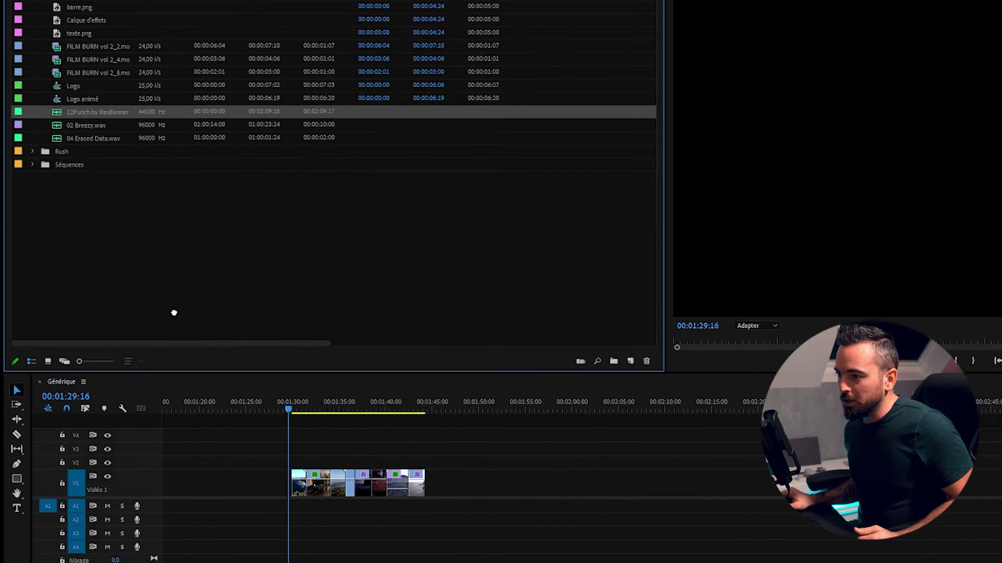
Place the 12Punch by RexBanner music on audio track A1, aligned with the start of the first video clip.
{"action": "left_click_drag", "start_coordinate": [174, 313], "coordinate": [298, 507]}
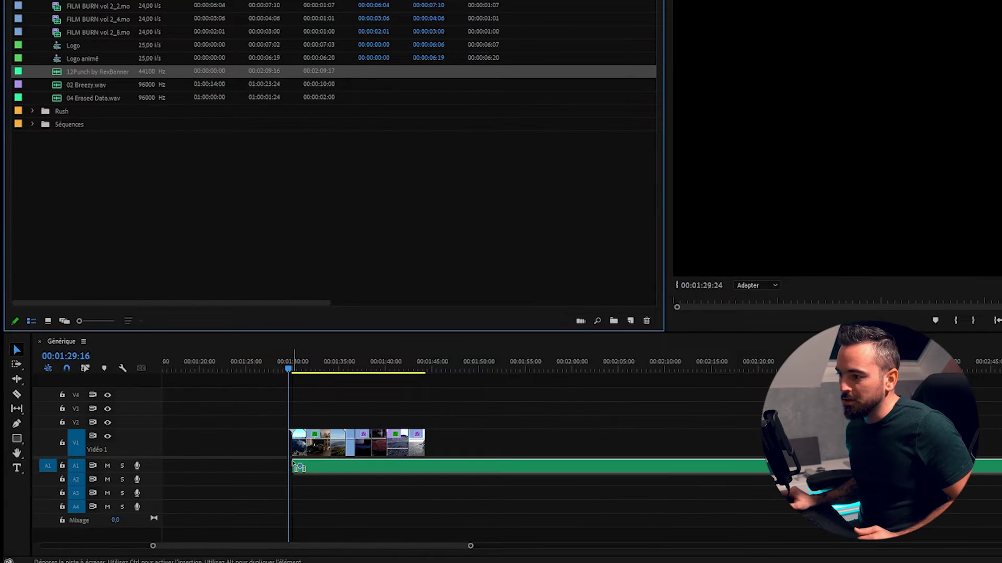
{"action": "left_click_drag", "start_coordinate": [294, 463], "coordinate": [293, 464]}
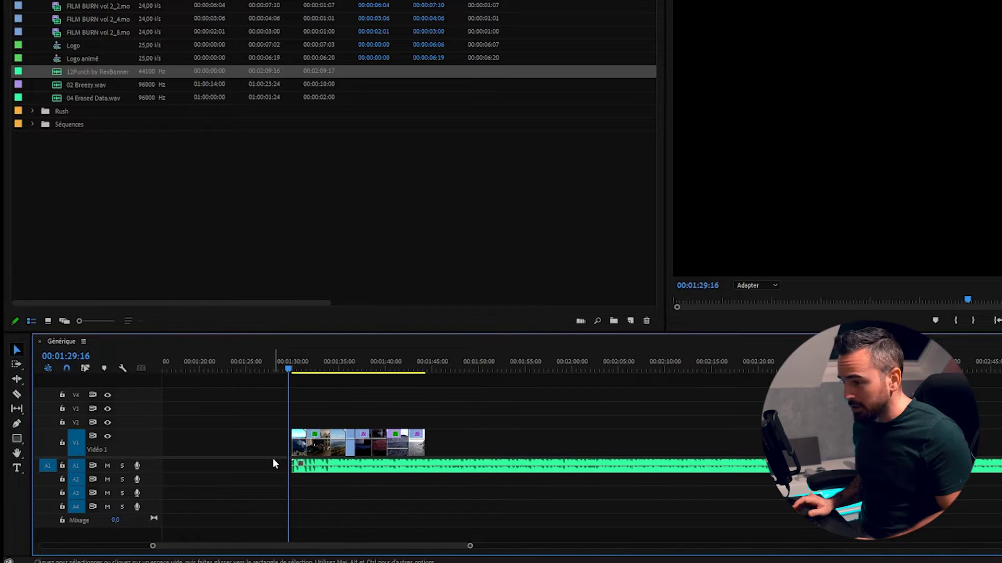
{"action": "key", "text": "="}
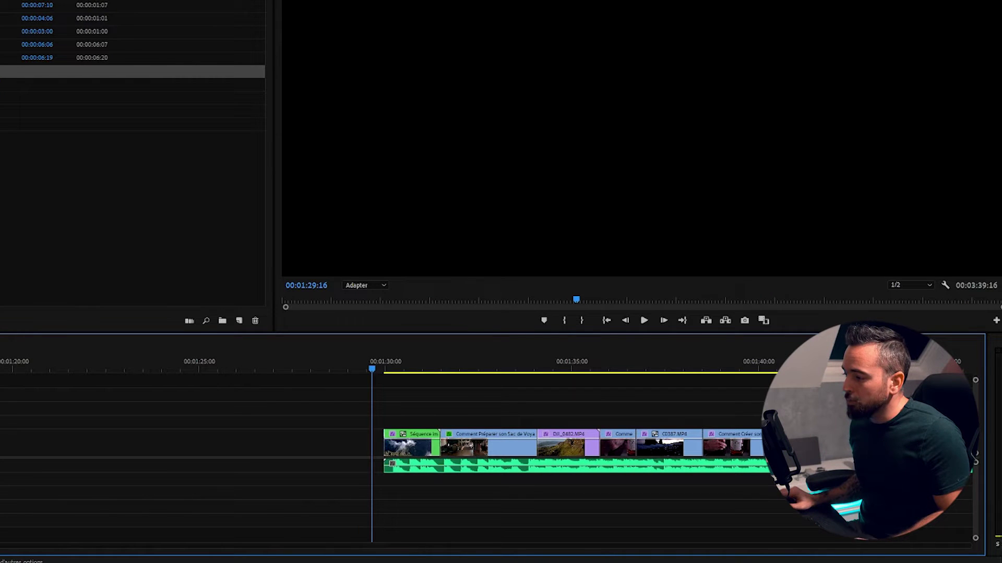
Shift the music ahead of the video clips, play its opening and trim its start to 00:01:22:19.
{"action": "left_click", "coordinate": [64, 369]}
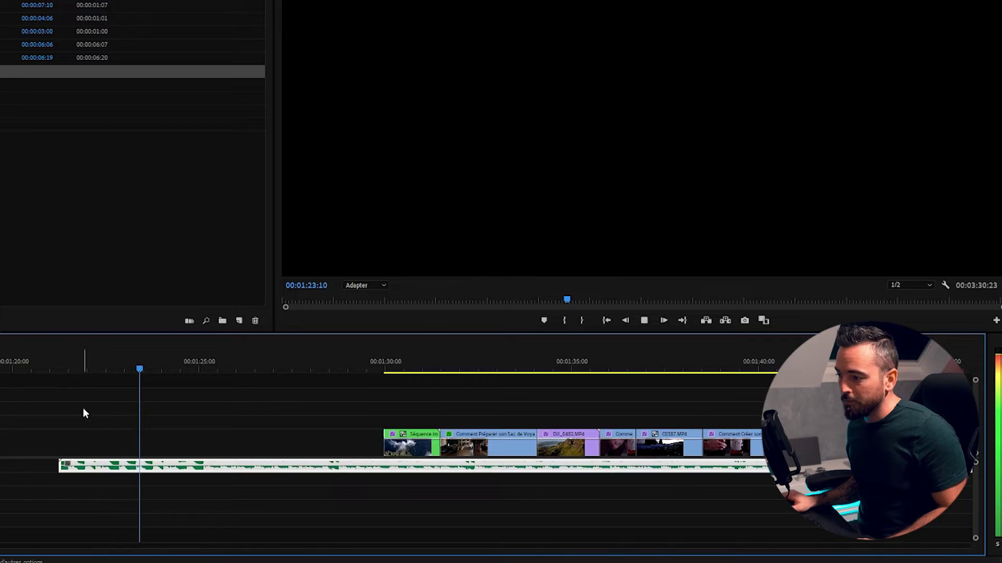
{"action": "key", "text": "space"}
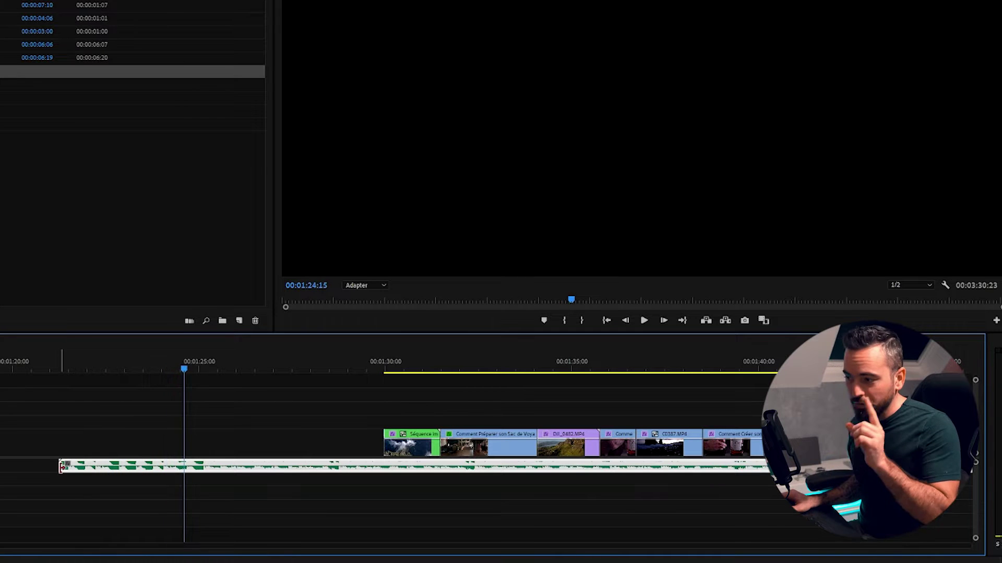
{"action": "key", "text": "="}
{"action": "key", "text": "space"}
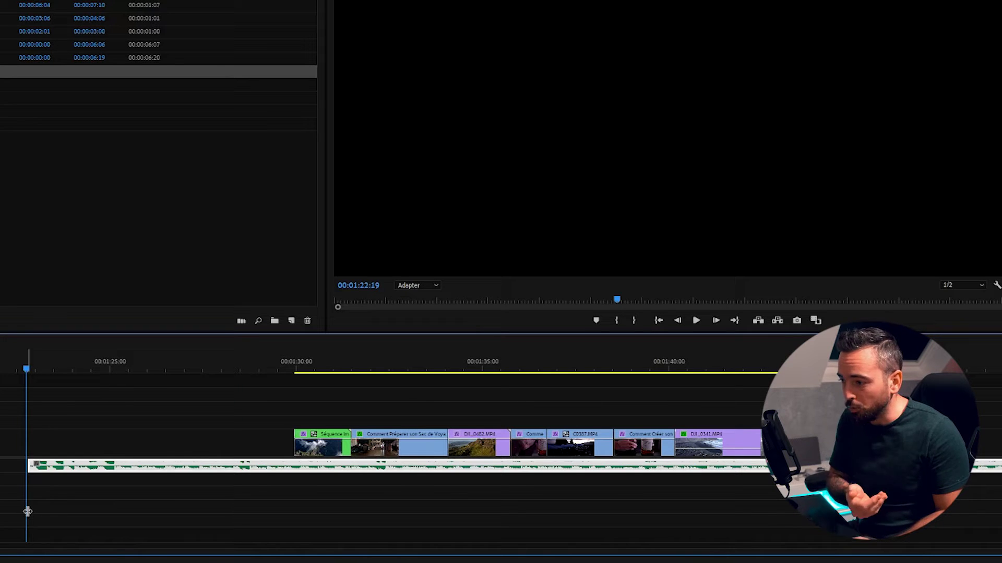
Split the music at 00:02:08:18, assemble its intro and middle sections right after the last video clip, and play the result.
{"action": "left_click", "coordinate": [240, 368]}
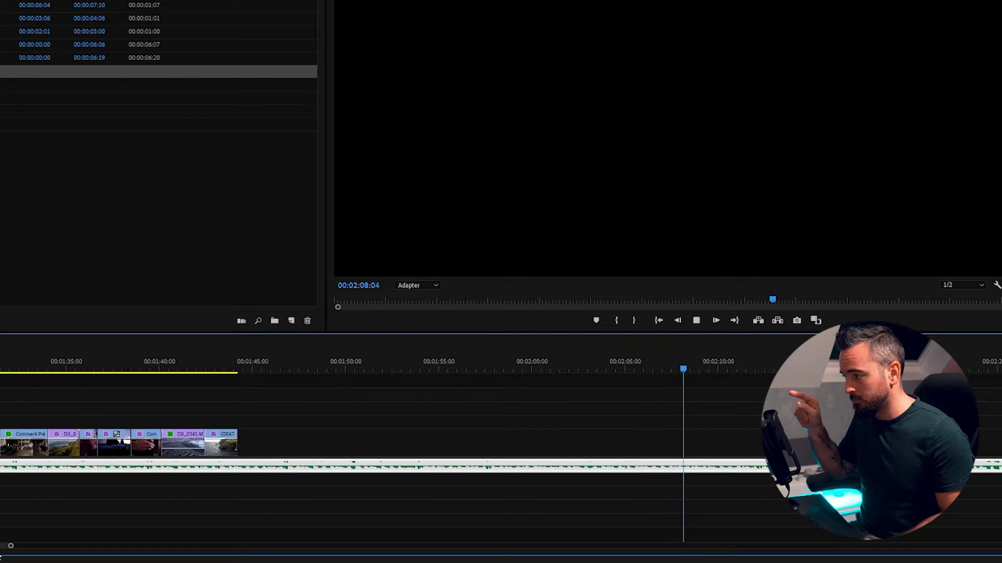
{"action": "key", "text": "space"}
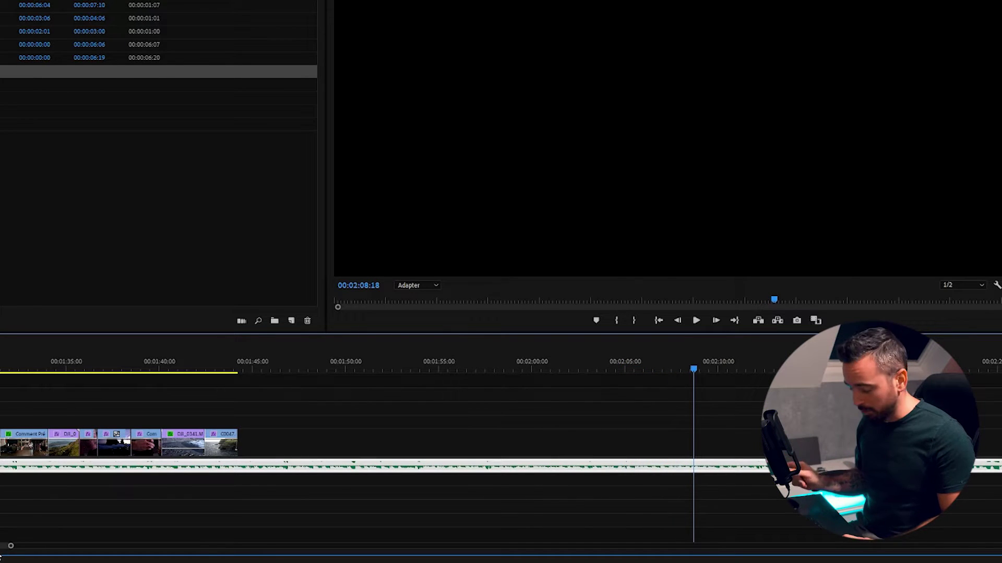
{"action": "key", "text": "ctrl+k"}
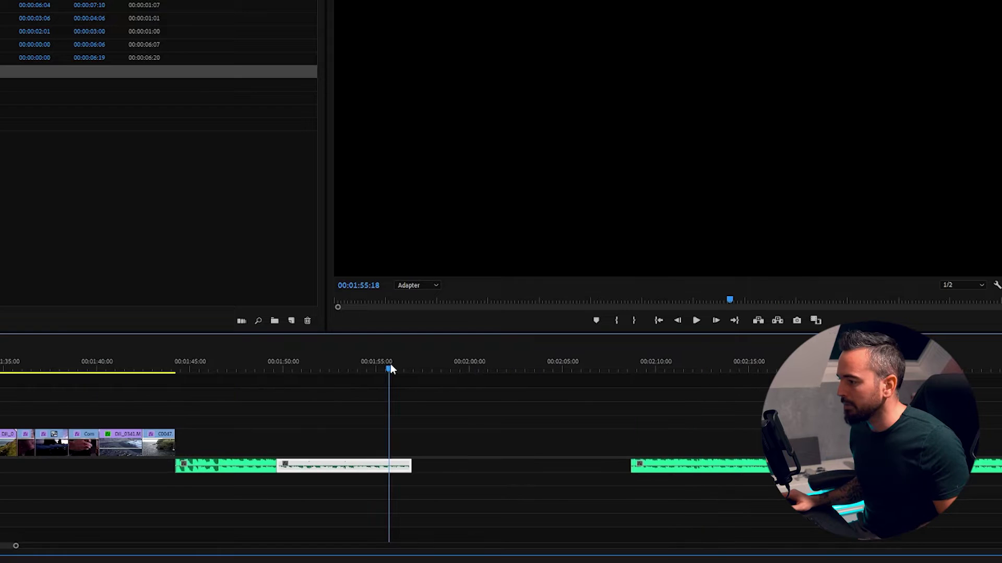
{"action": "key", "text": "space"}
{"action": "key", "text": "space"}
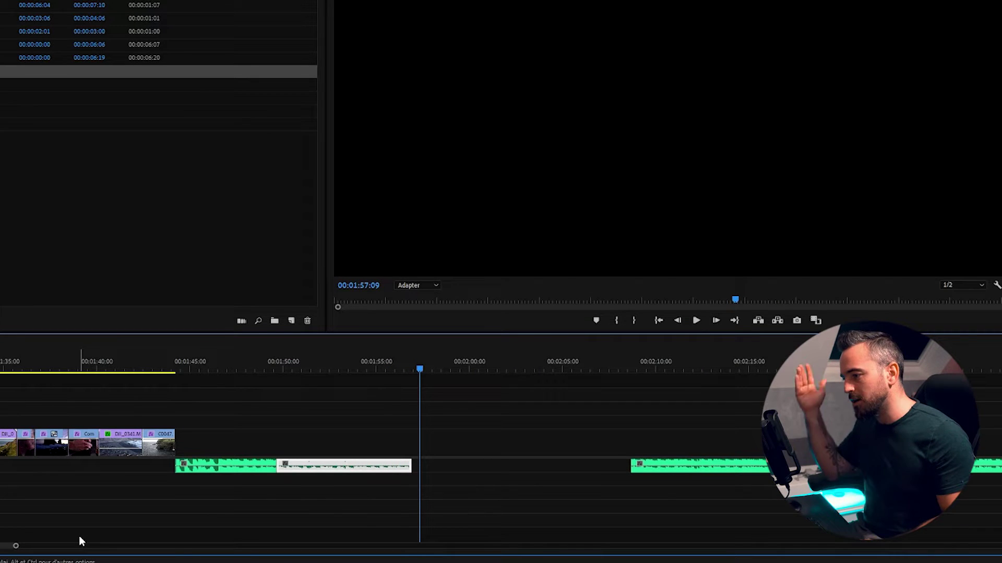
Split off the music's ending at 00:03:26:11, remove the unused part before it and attach the ending to the assembled sections.
{"action": "key", "text": "minus"}
{"action": "key", "text": "minus"}
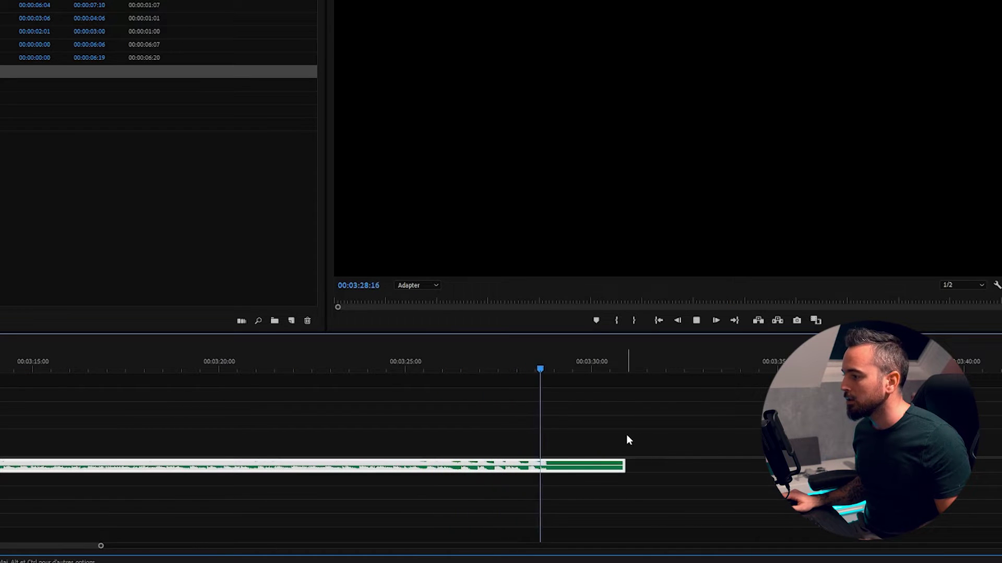
{"action": "key", "text": "space"}
{"action": "key", "text": "ctrl+k"}
{"action": "left_click", "coordinate": [482, 467]}
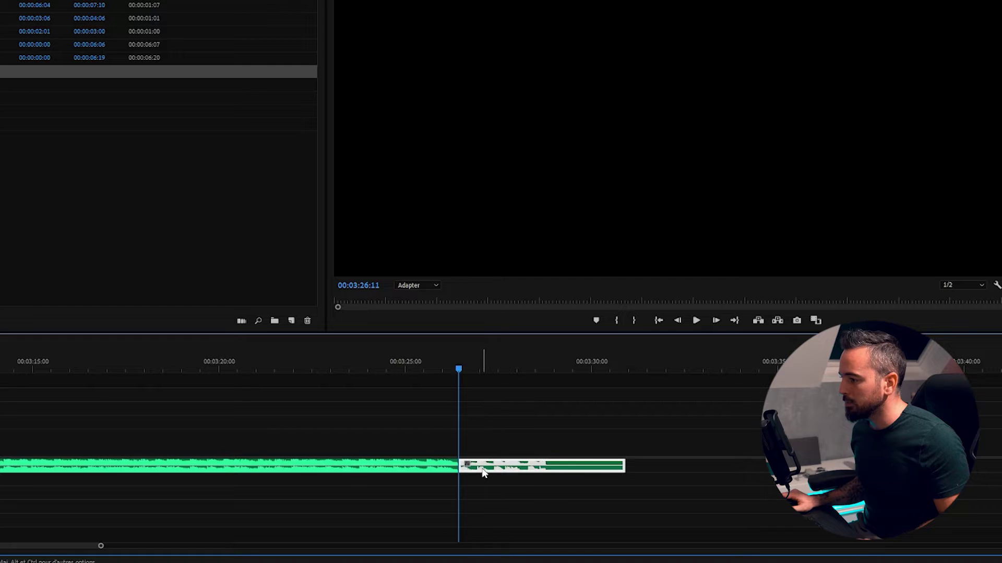
{"action": "key", "text": "minus"}
{"action": "left_click", "coordinate": [376, 470]}
{"action": "key", "text": "Delete"}
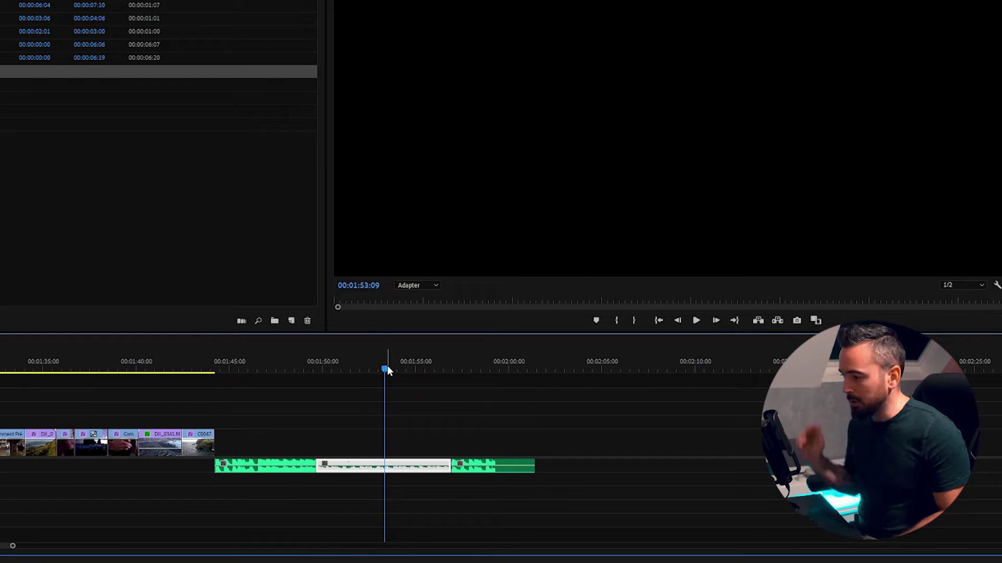
Play the assembled music, trim the silence off its ending and check the total length from start to end.
{"action": "key", "text": "space"}
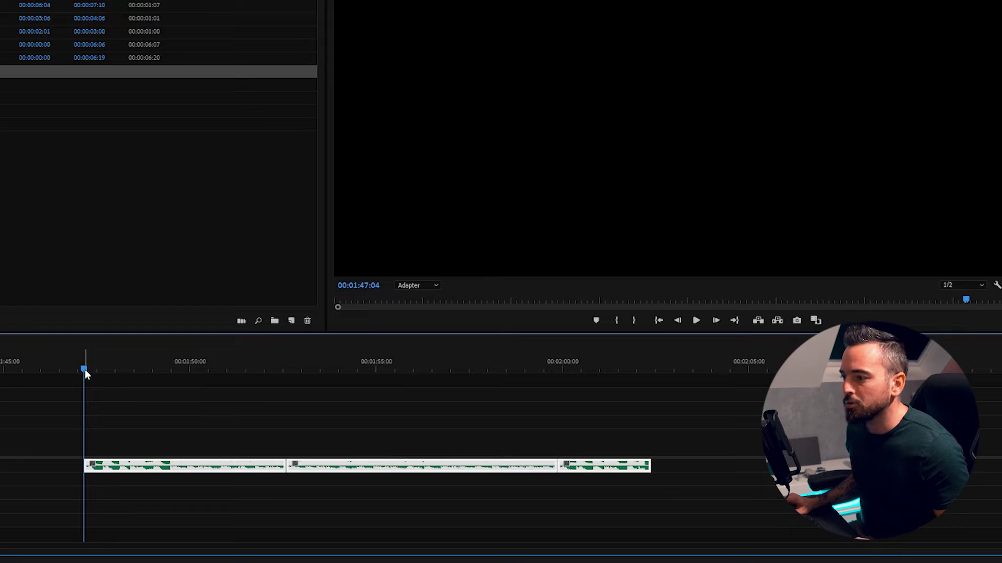
{"action": "left_click_drag", "start_coordinate": [85, 370], "coordinate": [645, 370]}
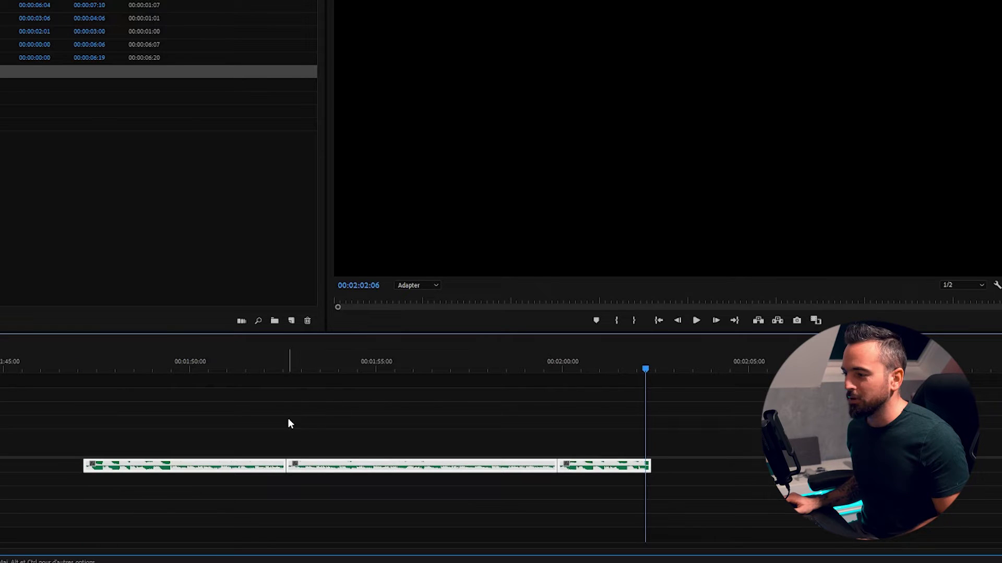
{"action": "left_click", "coordinate": [272, 418]}
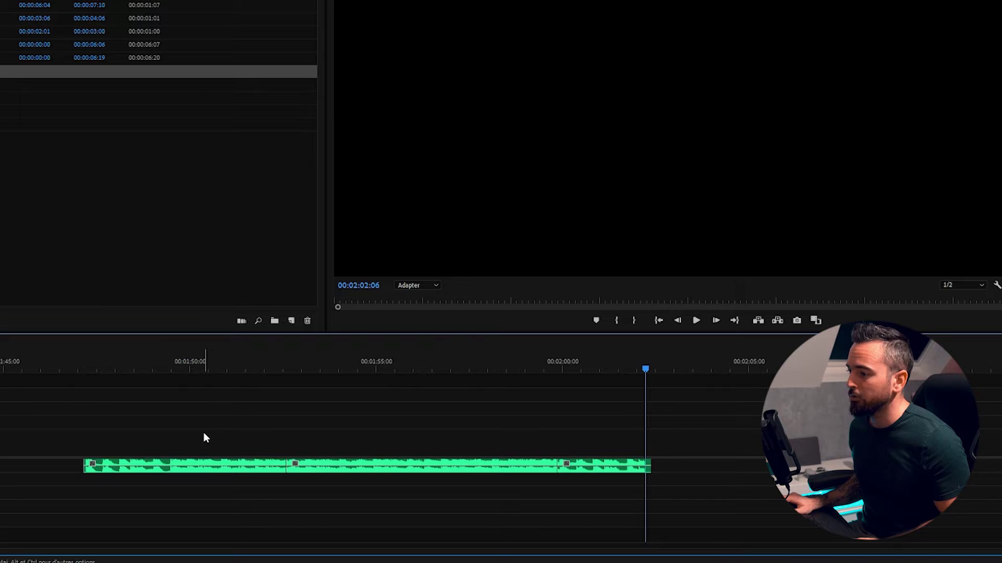
Shorten the music's intro section to about 2 seconds, join it to the middle section and play the transition.
{"action": "left_click", "coordinate": [168, 368]}
{"action": "key", "text": "space"}
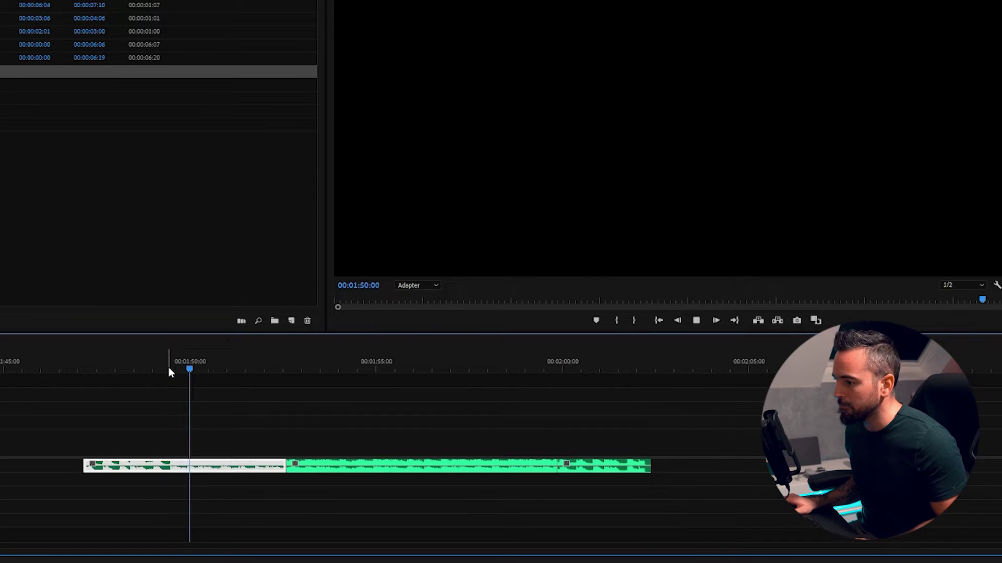
{"action": "left_click_drag", "start_coordinate": [285, 466], "coordinate": [247, 469]}
{"action": "key", "text": "="}
{"action": "left_click_drag", "start_coordinate": [531, 468], "coordinate": [489, 472]}
{"action": "key", "text": "minus"}
{"action": "left_click", "coordinate": [356, 361]}
{"action": "key", "text": "space"}
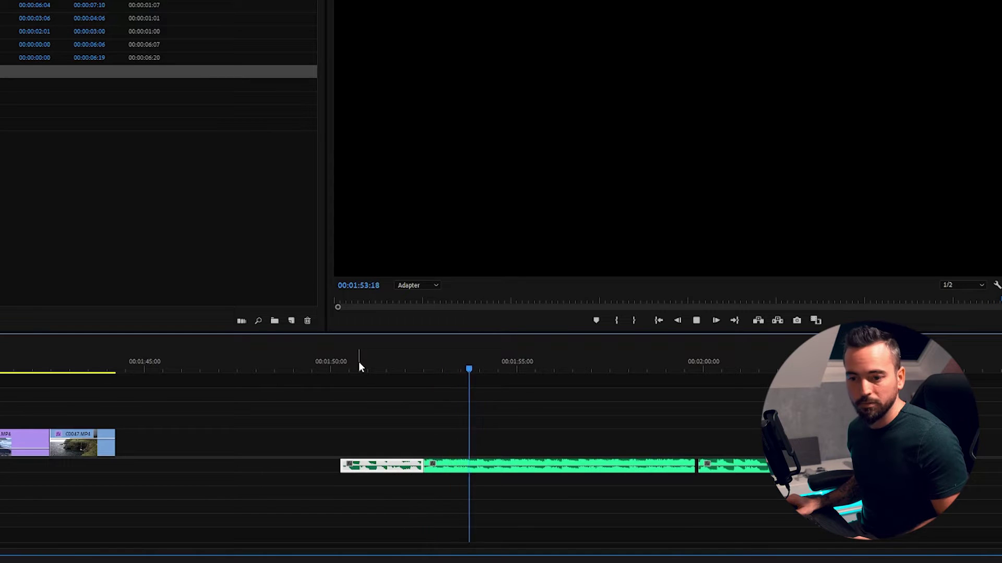
{"action": "key", "text": "space"}
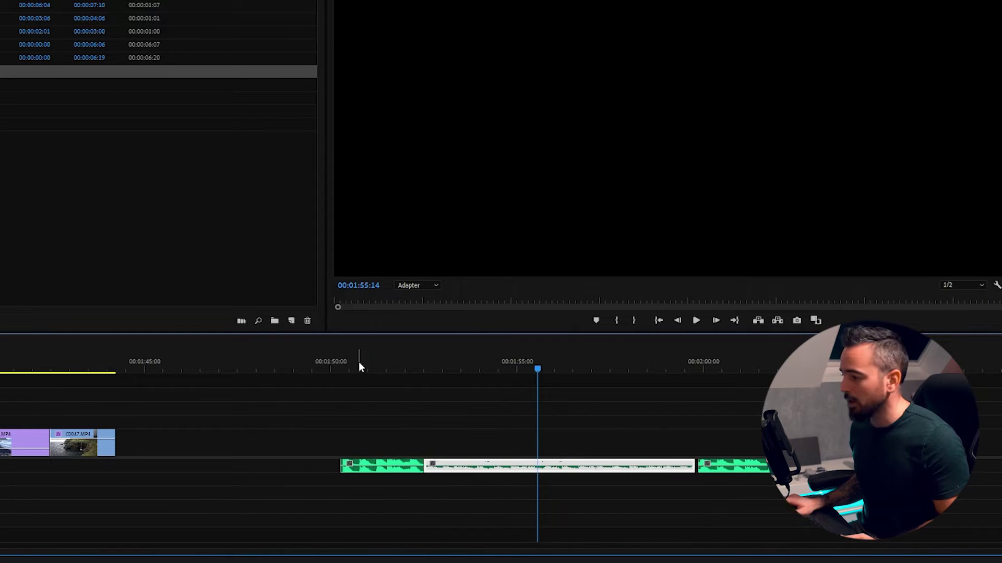
Move the music's ending section flush against the middle section and play the montage from its start.
{"action": "left_click", "coordinate": [749, 469]}
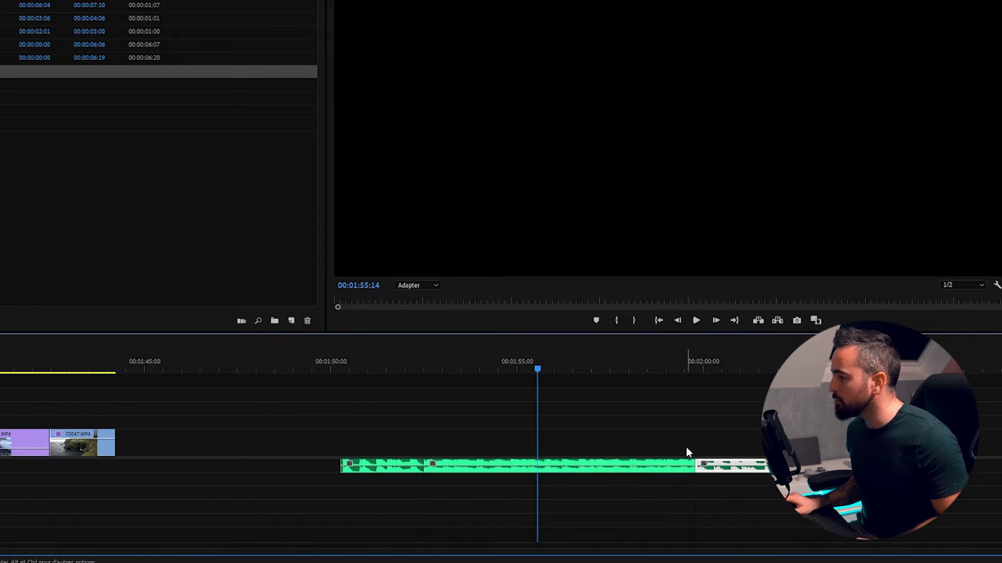
{"action": "left_click", "coordinate": [341, 369]}
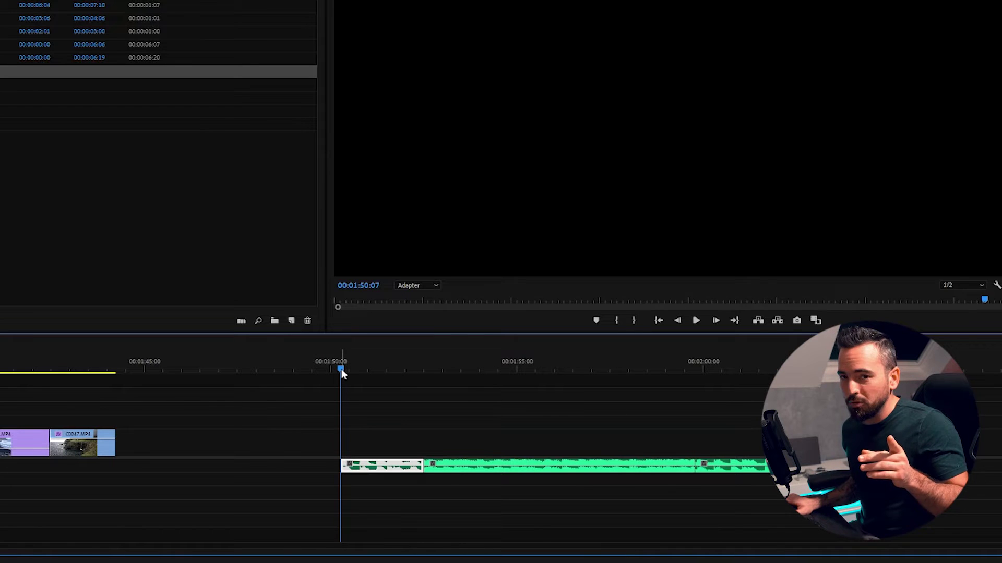
{"action": "key", "text": "space"}
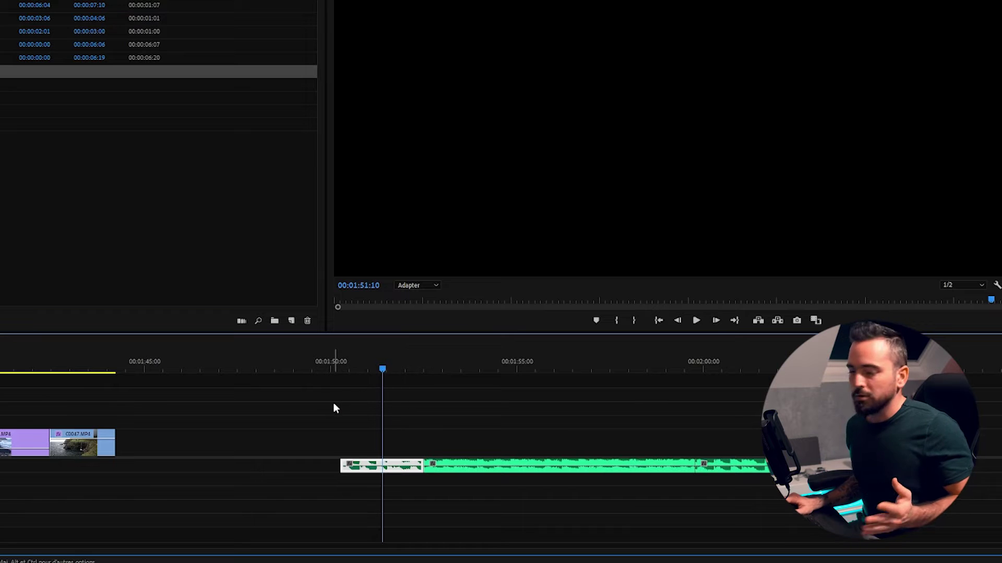
Move the shortened music under the video clips so that it starts at about 00:01:29:00.
{"action": "left_click_drag", "start_coordinate": [614, 467], "coordinate": [561, 471]}
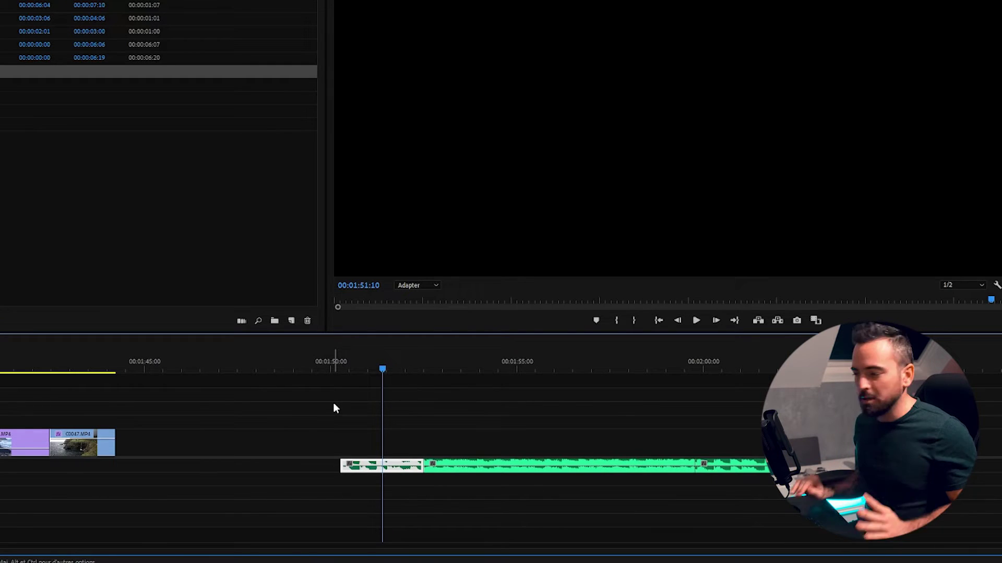
{"action": "left_click_drag", "start_coordinate": [642, 478], "coordinate": [226, 479]}
{"action": "key", "text": "Home"}
{"action": "left_click_drag", "start_coordinate": [180, 530], "coordinate": [183, 530]}
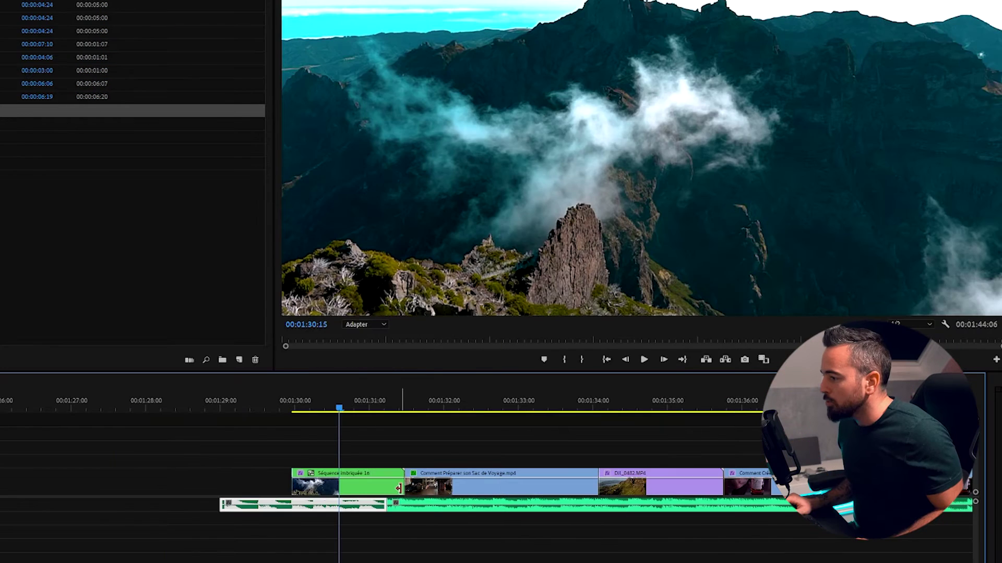
Shorten the Séquence imbriquée 16 clip to end at about 00:01:31:03 and butt the Comment Préparer son Sac de Voyage clip against it.
{"action": "left_click_drag", "start_coordinate": [398, 488], "coordinate": [372, 483]}
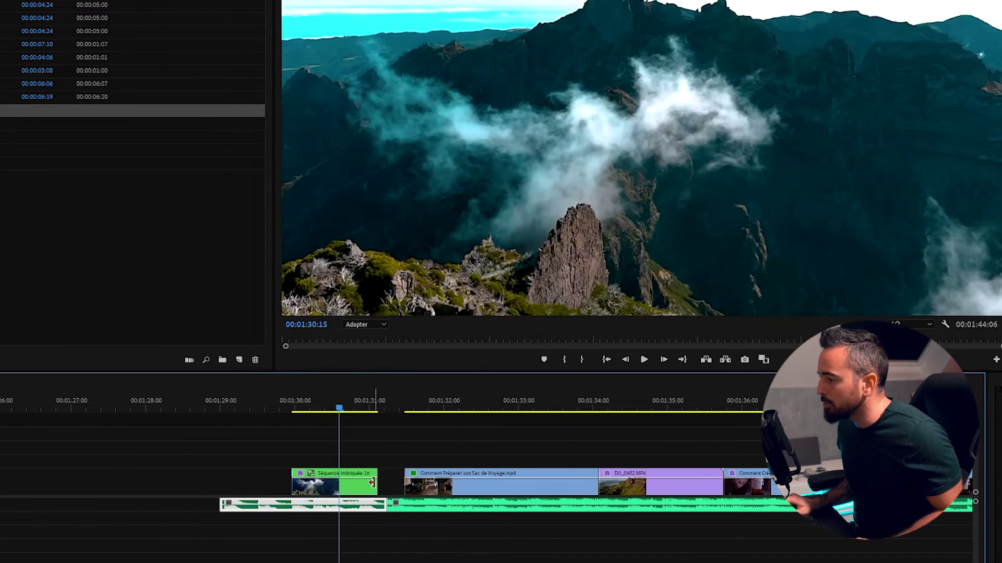
{"action": "left_click_drag", "start_coordinate": [435, 489], "coordinate": [410, 489]}
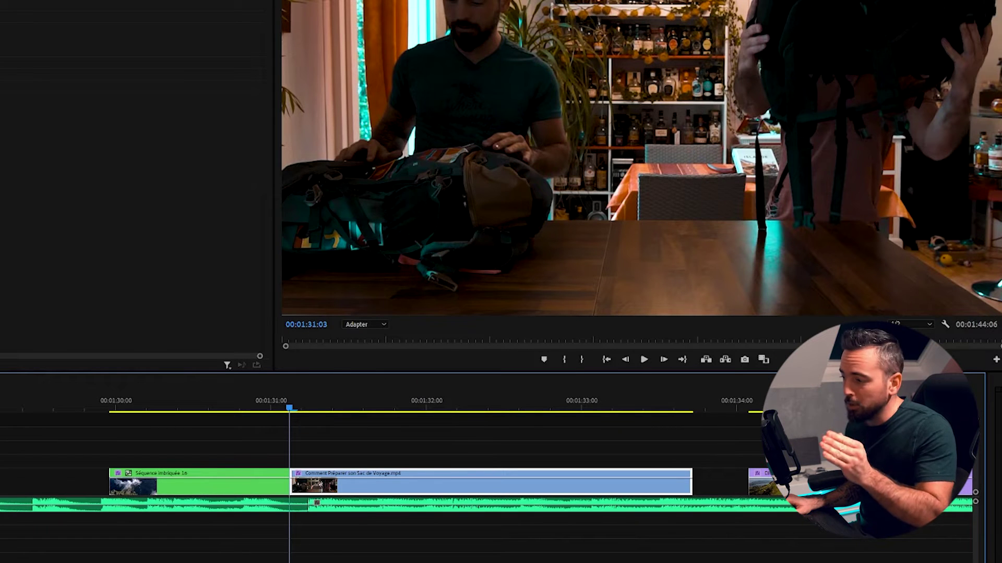
Advance frame by frame through the start of the Comment Préparer son Sac de Voyage clip to 00:01:31:10.
{"action": "key", "text": "Right"}
{"action": "key", "text": "Right"}
{"action": "key", "text": "Right"}
{"action": "key", "text": "Right"}
{"action": "key", "text": "Right"}
{"action": "key", "text": "Right"}
{"action": "key", "text": "Right"}
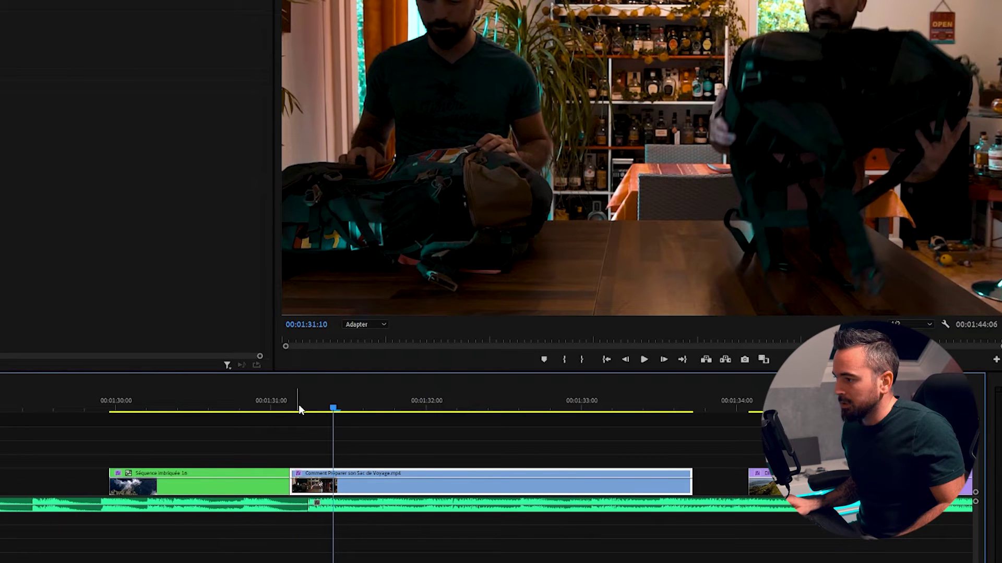
{"action": "key", "text": "minus"}
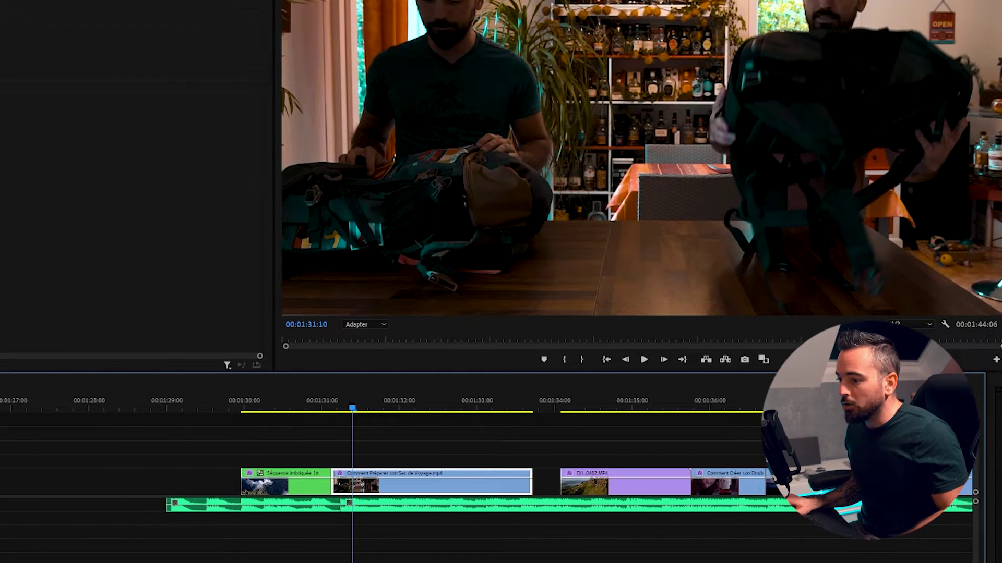
Trim the Comment Préparer son Sac de Voyage clip to end at about 00:01:32:14 and butt DJI_0482.MP4 against it.
{"action": "scroll", "coordinate": [383, 480], "scroll_direction": "right", "scroll_amount": 5}
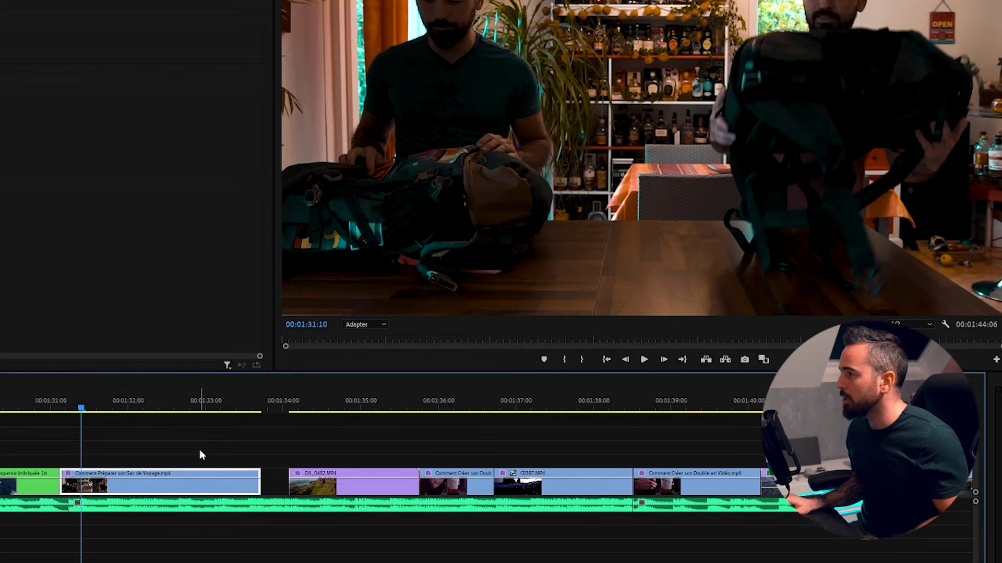
{"action": "key", "text": "shift+Right"}
{"action": "left_click_drag", "start_coordinate": [64, 487], "coordinate": [98, 488]}
{"action": "left_click_drag", "start_coordinate": [130, 407], "coordinate": [181, 406]}
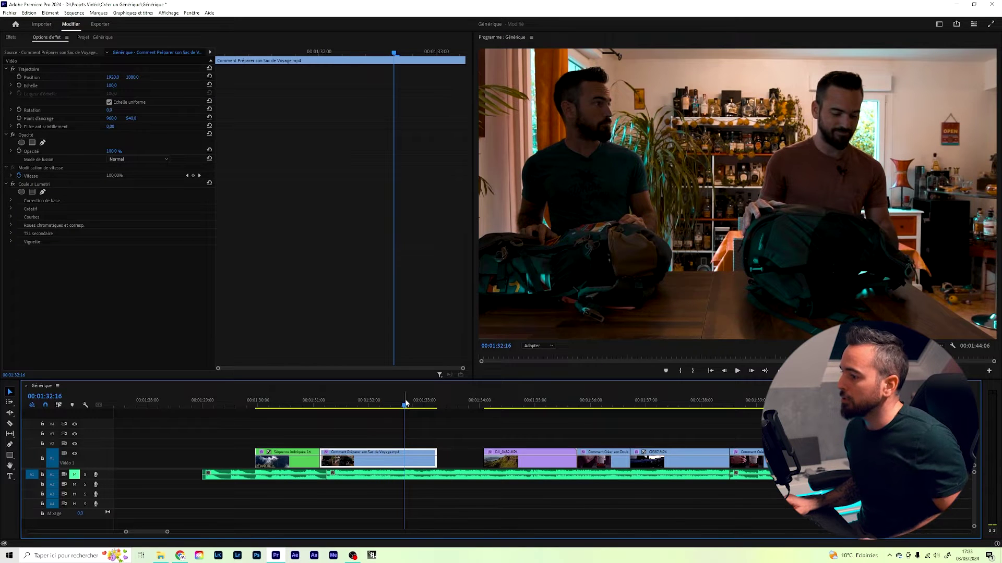
{"action": "left_click_drag", "start_coordinate": [436, 462], "coordinate": [398, 462]}
{"action": "left_click_drag", "start_coordinate": [483, 459], "coordinate": [511, 461]}
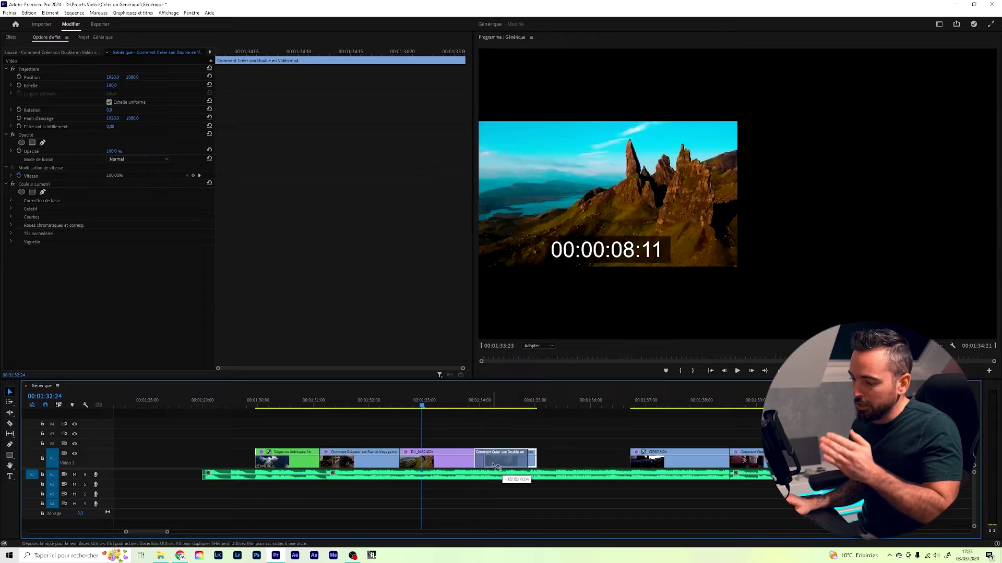
Play the montage with the music from its start to check the cuts against the beat.
{"action": "left_click", "coordinate": [555, 456]}
{"action": "key", "text": "equal"}
{"action": "key", "text": "space"}
{"action": "key", "text": "minus"}
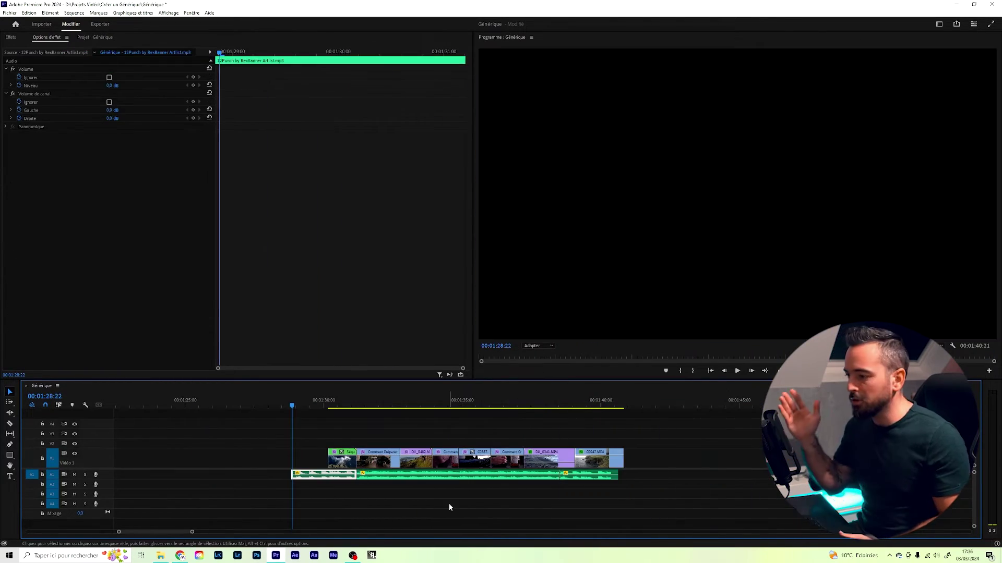
{"action": "key", "text": "space"}
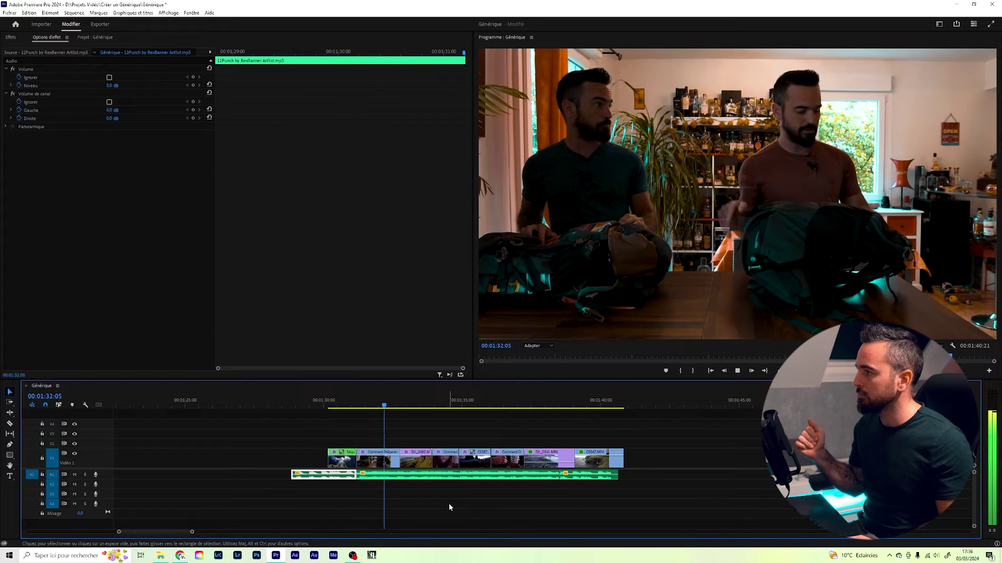
{"action": "left_click", "coordinate": [505, 408]}
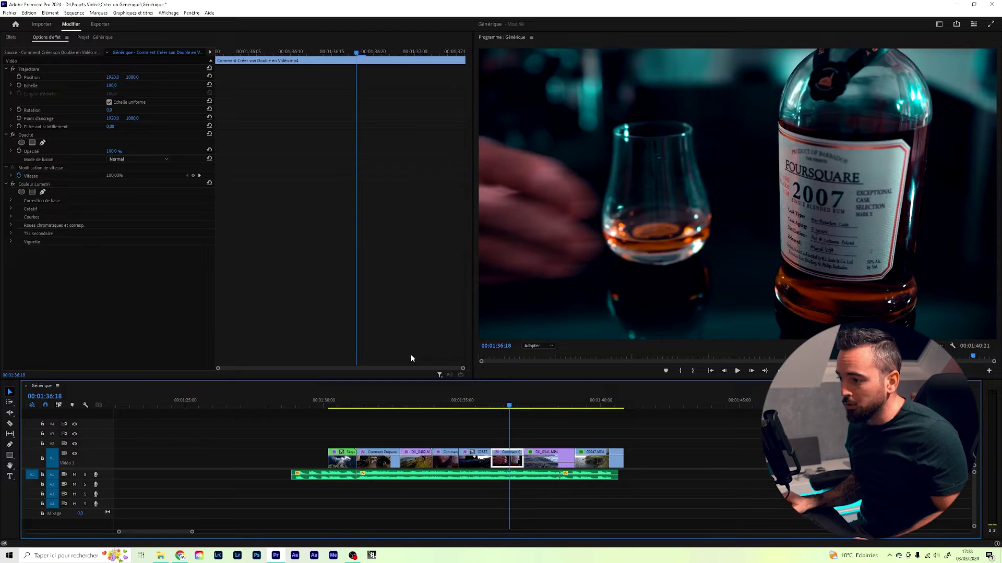
Start animating the scale of the Séquence imbriquée 16 clip with a keyframe of 100 at 00:01:31:00.
{"action": "left_click", "coordinate": [351, 406]}
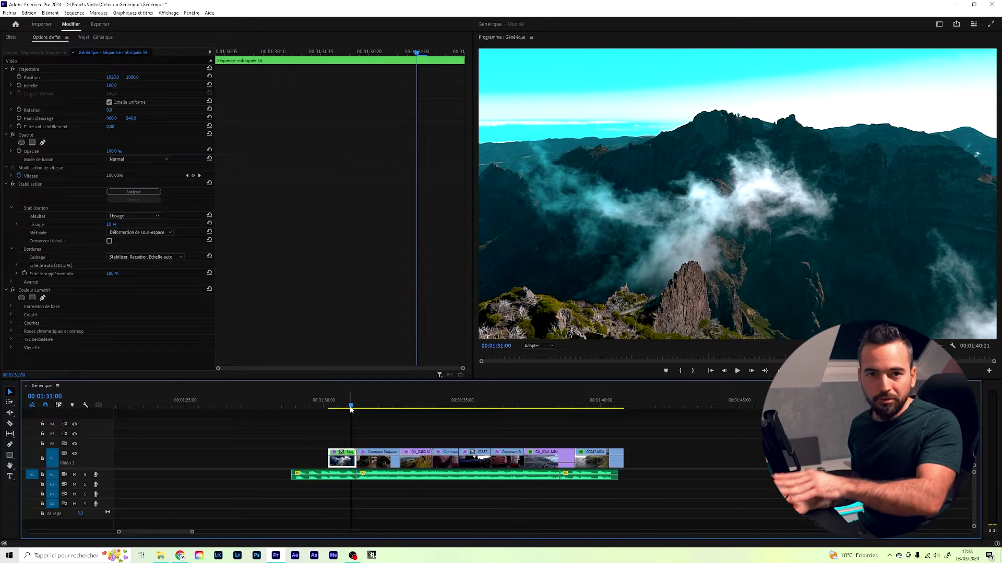
{"action": "left_click", "coordinate": [350, 406]}
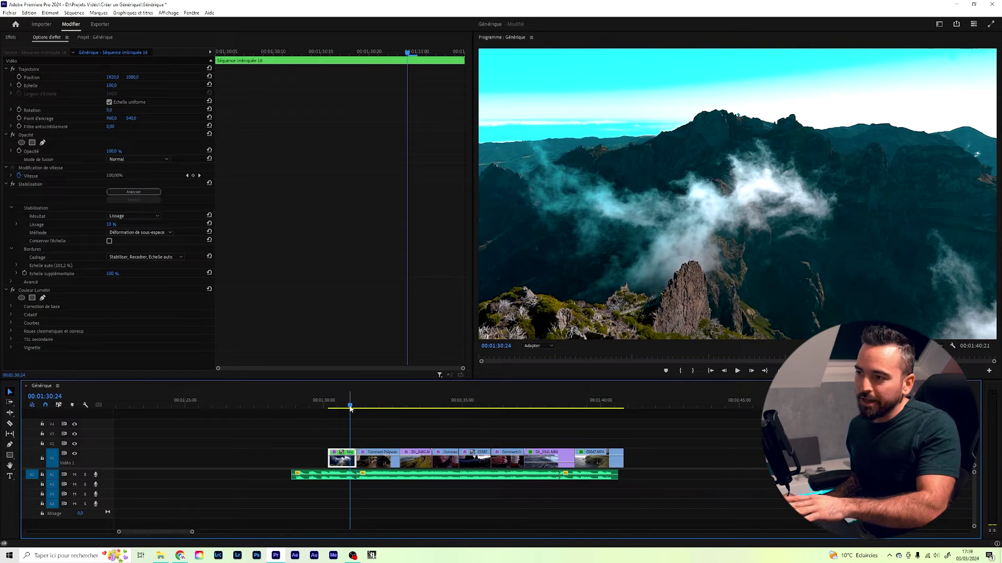
{"action": "key", "text": "Right"}
{"action": "key", "text": "equal"}
{"action": "key", "text": "equal"}
{"action": "key", "text": "equal"}
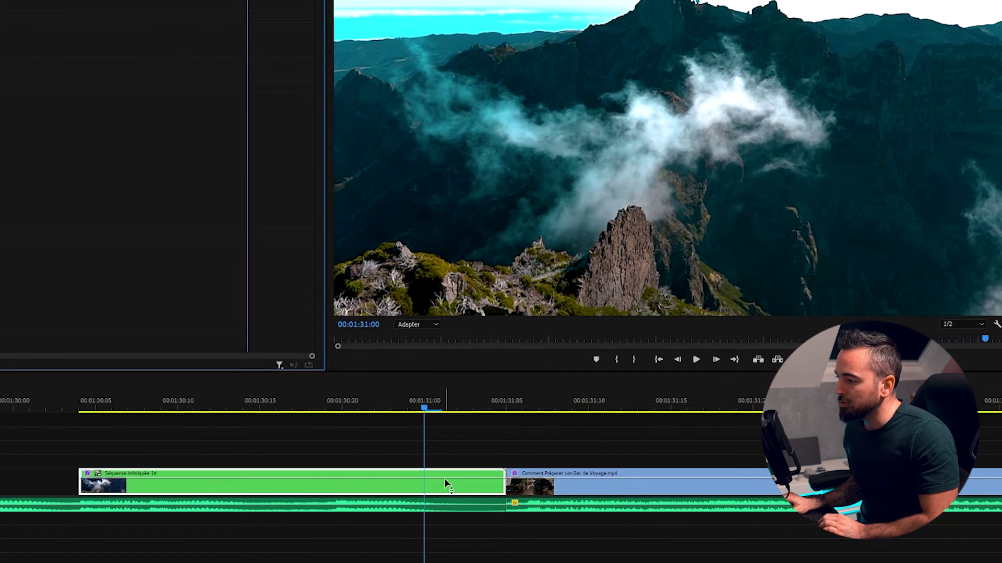
{"action": "key", "text": "Right"}
{"action": "key", "text": "Right"}
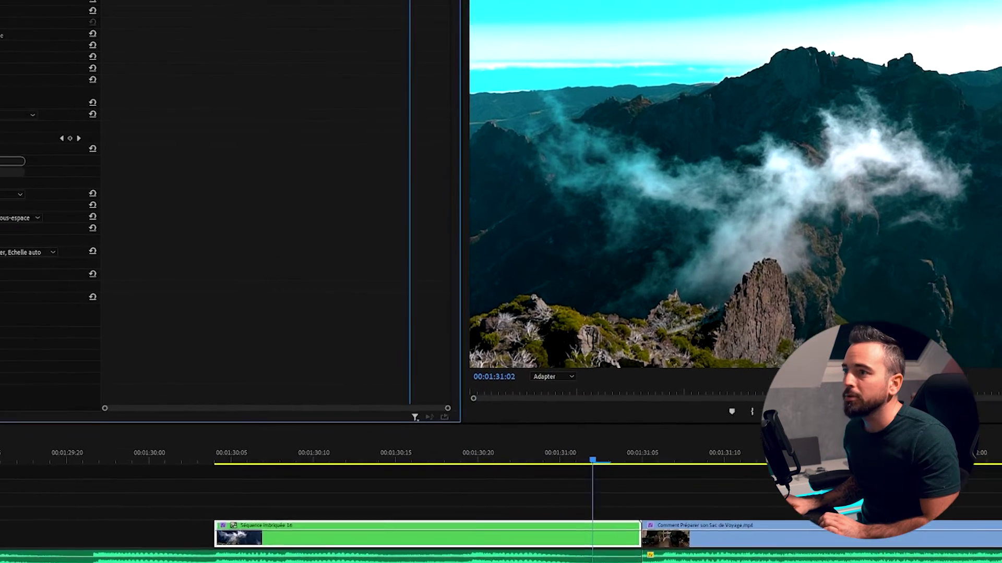
{"action": "left_click", "coordinate": [29, 90]}
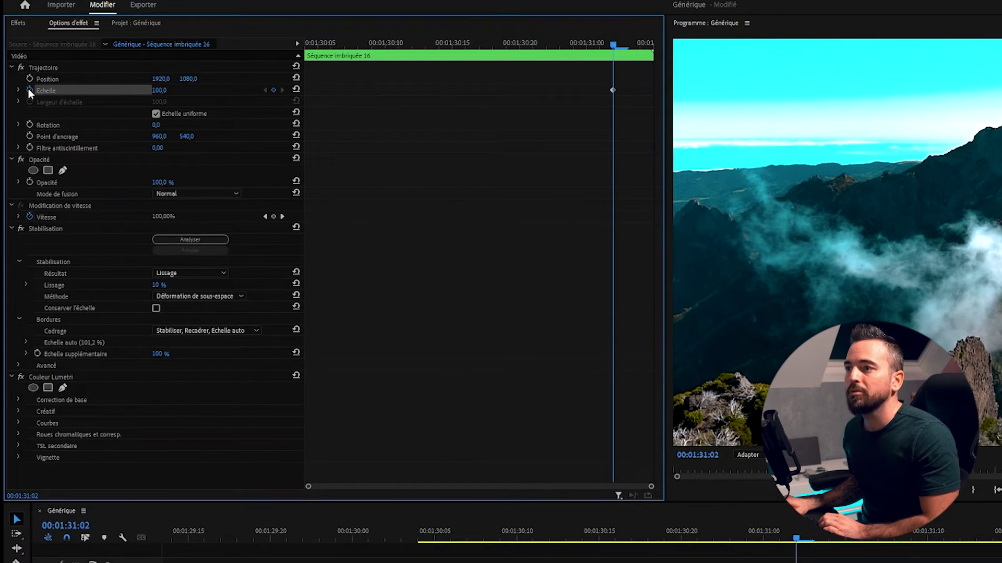
{"action": "key", "text": "Left"}
{"action": "key", "text": "Left"}
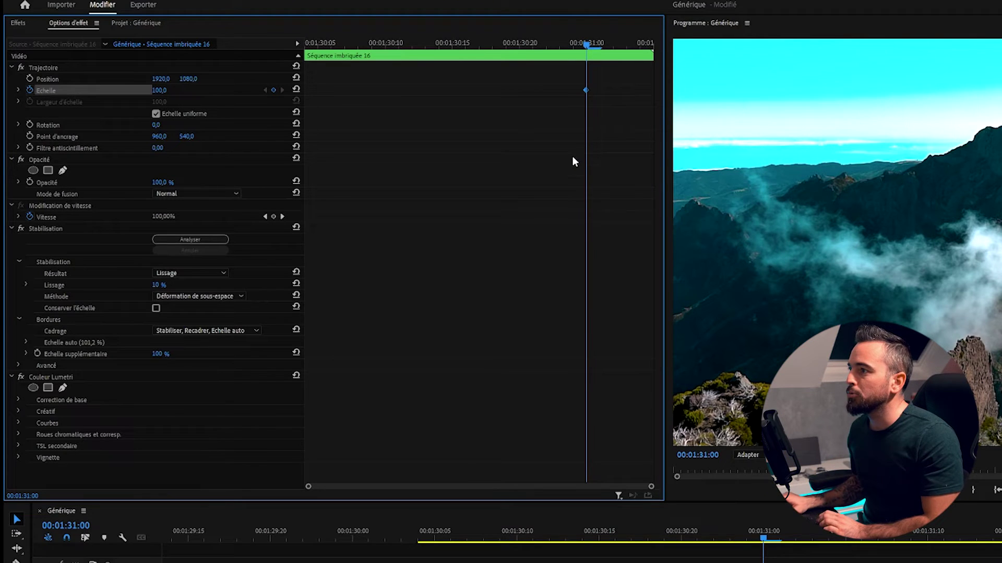
Set the Séquence imbriquée 16 clip's scale to 120 at 00:01:31:02 and return it to its original size at 00:01:31:04.
{"action": "key", "text": "Right"}
{"action": "key", "text": "Right"}
{"action": "left_click", "coordinate": [165, 89]}
{"action": "type", "text": "120"}
{"action": "key", "text": "Return"}
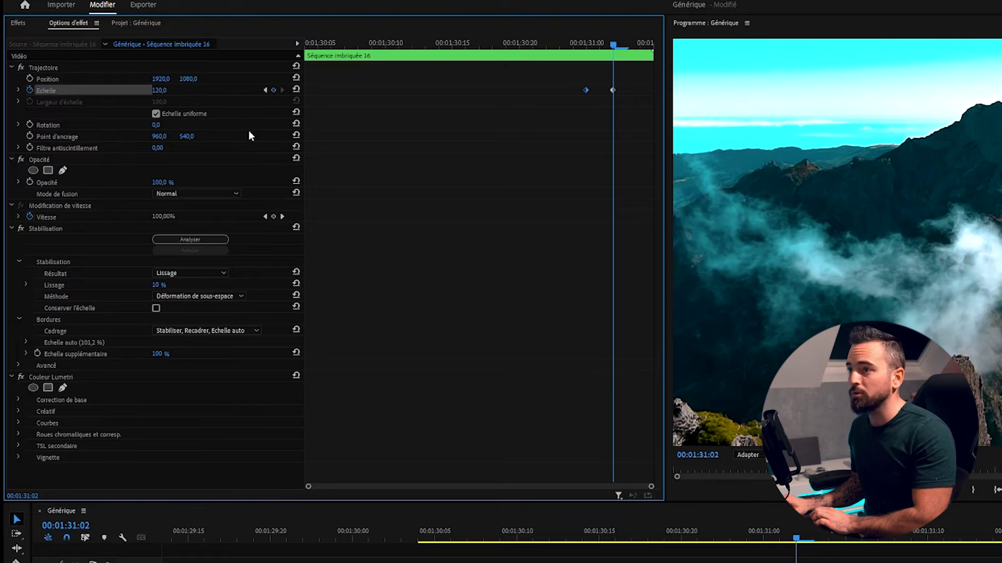
{"action": "key", "text": "Right"}
{"action": "key", "text": "Right"}
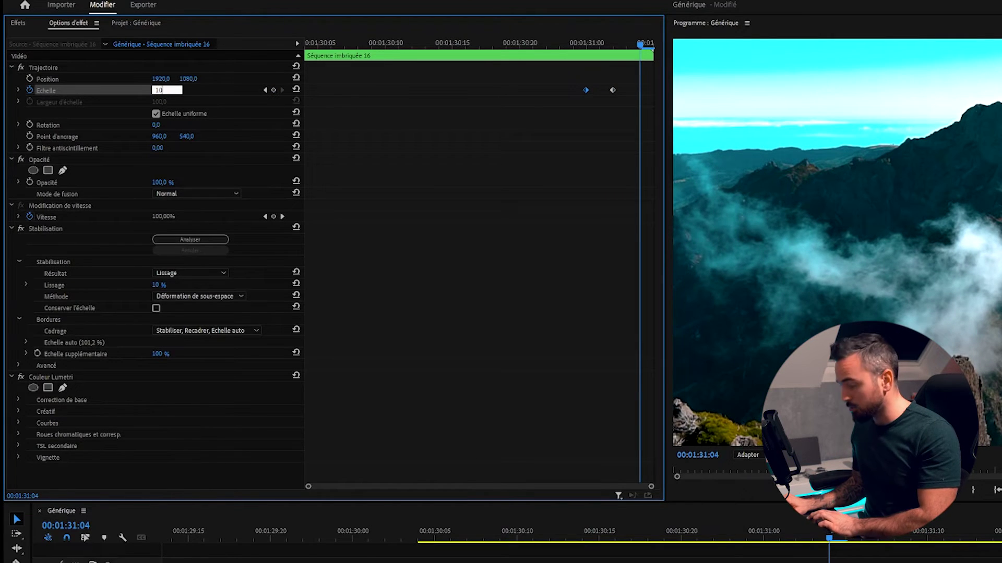
Animate the Comment Préparer son Sac de Voyage clip's scale from 100 at 00:01:31:05 to 110 shortly after, and play the opening.
{"action": "key", "text": "Right"}
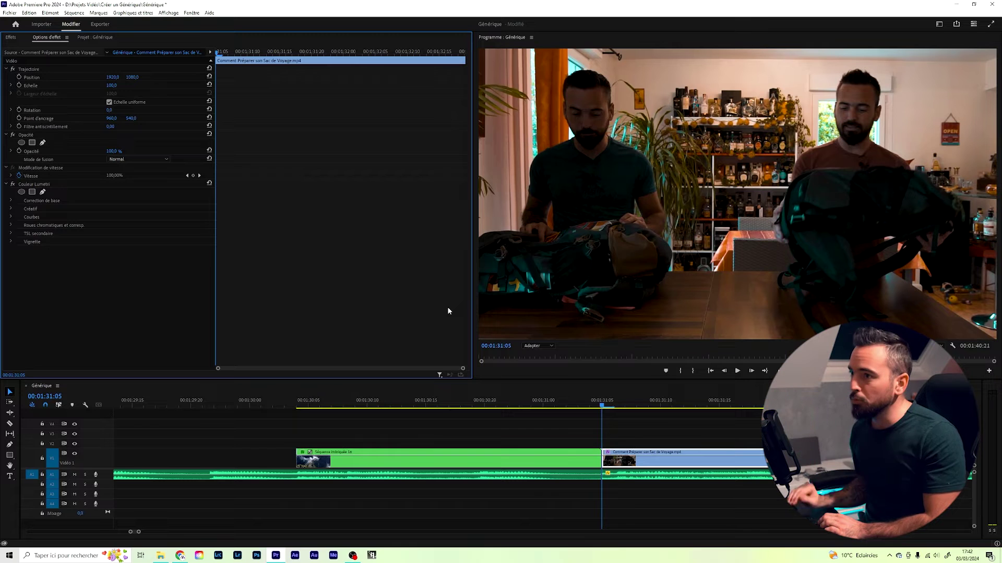
{"action": "key", "text": "Right"}
{"action": "key", "text": "Right"}
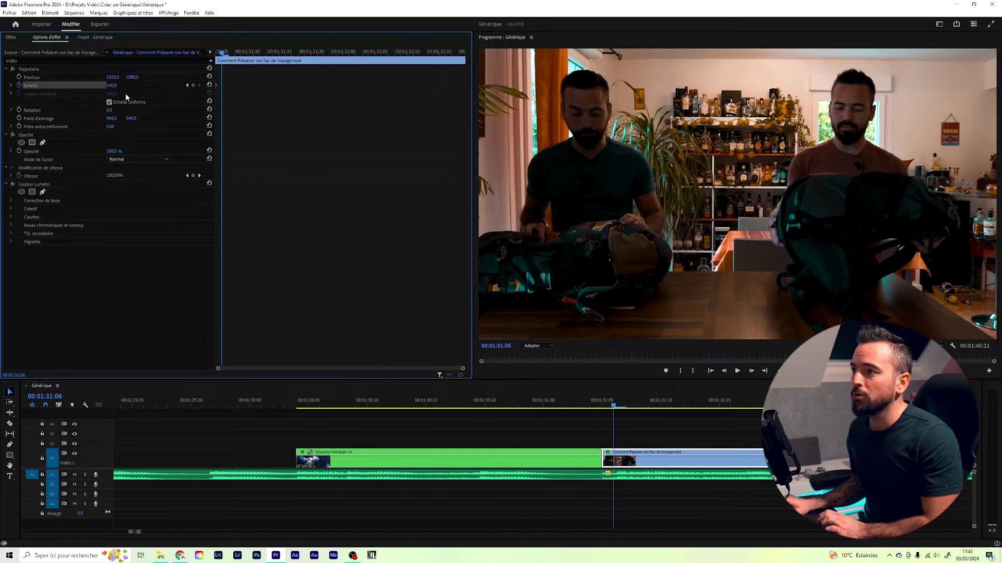
{"action": "left_click", "coordinate": [113, 85]}
{"action": "type", "text": "110"}
{"action": "key", "text": "Return"}
{"action": "key", "text": "Right"}
{"action": "key", "text": "Right"}
{"action": "left_click", "coordinate": [117, 85]}
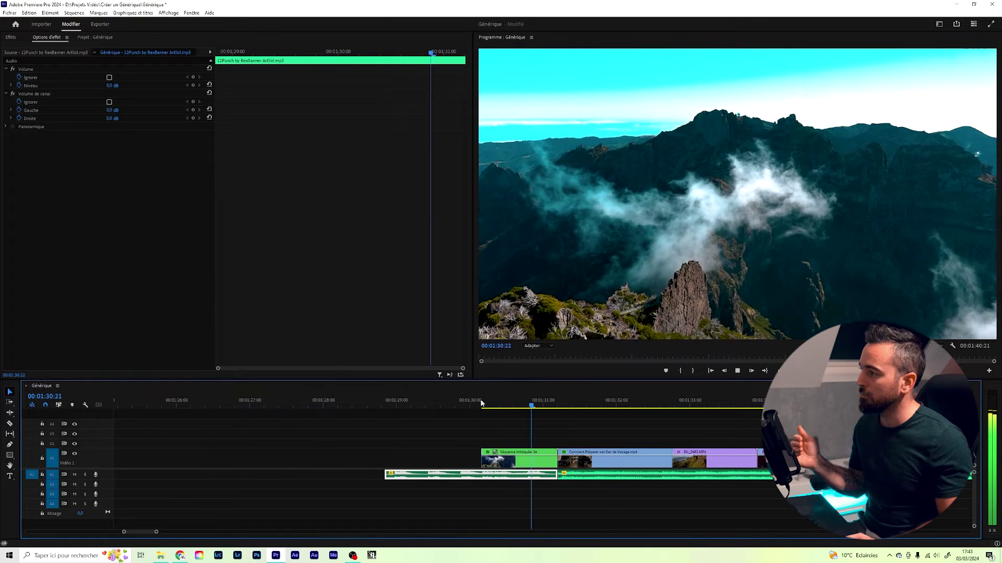
{"action": "key", "text": "space"}
Place FILM BURN vol 2_8.mov above the cut after DJI_0482.MP4 and set its blend mode to Ecran.
{"action": "key", "text": "d"}
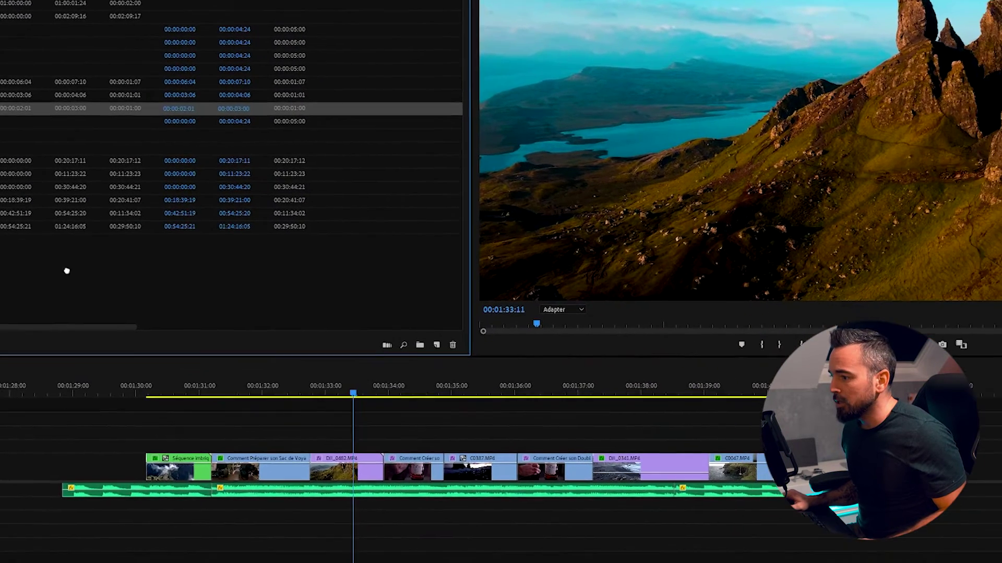
{"action": "mouse_move", "coordinate": [67, 270]}
{"action": "left_mouse_down"}
{"action": "mouse_move", "coordinate": [352, 450]}
{"action": "mouse_move", "coordinate": [342, 441]}
{"action": "left_mouse_up"}
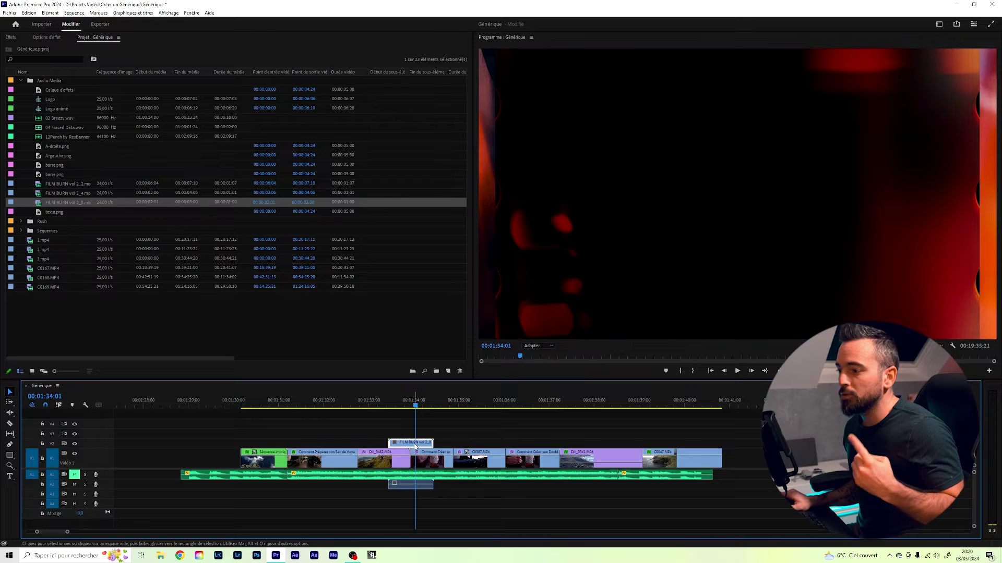
{"action": "left_click", "coordinate": [46, 37]}
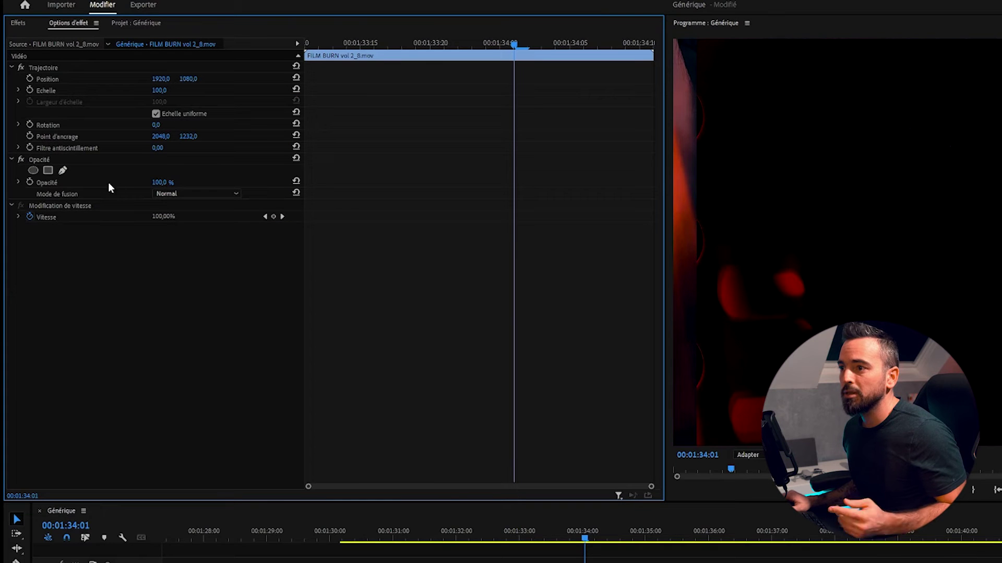
{"action": "left_click", "coordinate": [197, 193]}
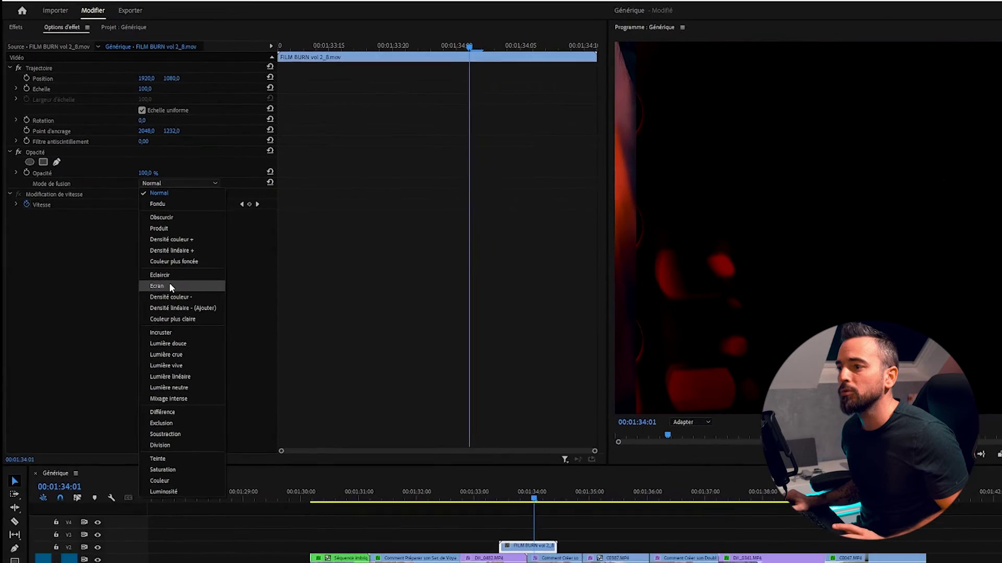
{"action": "left_click", "coordinate": [167, 285]}
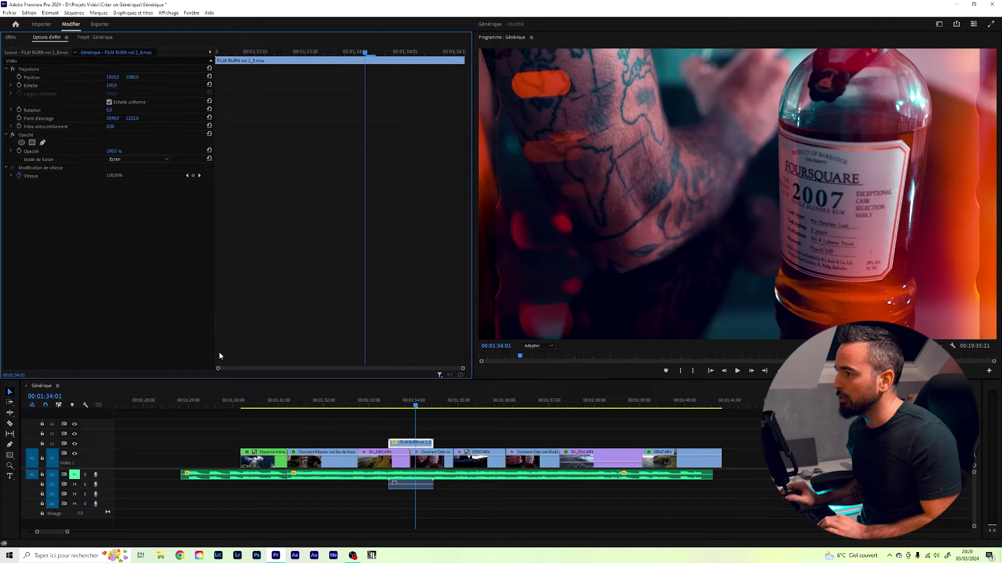
Trim the film burn overlay to run from about 00:01:33:17 to 00:01:34:03 and remove its audio.
{"action": "key", "text": "Right"}
{"action": "key", "text": "Right"}
{"action": "key", "text": "space"}
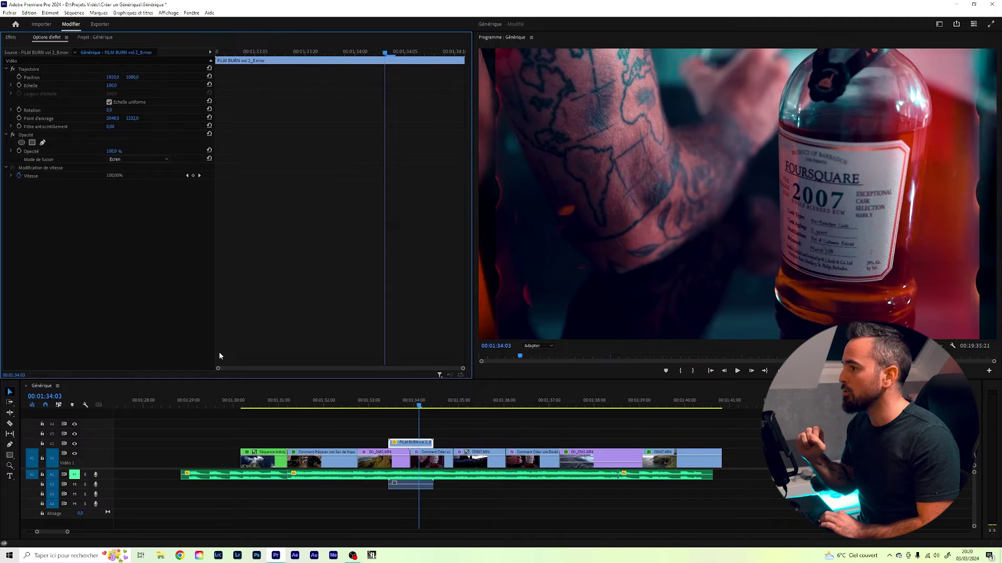
{"action": "key", "text": "ctrl+z"}
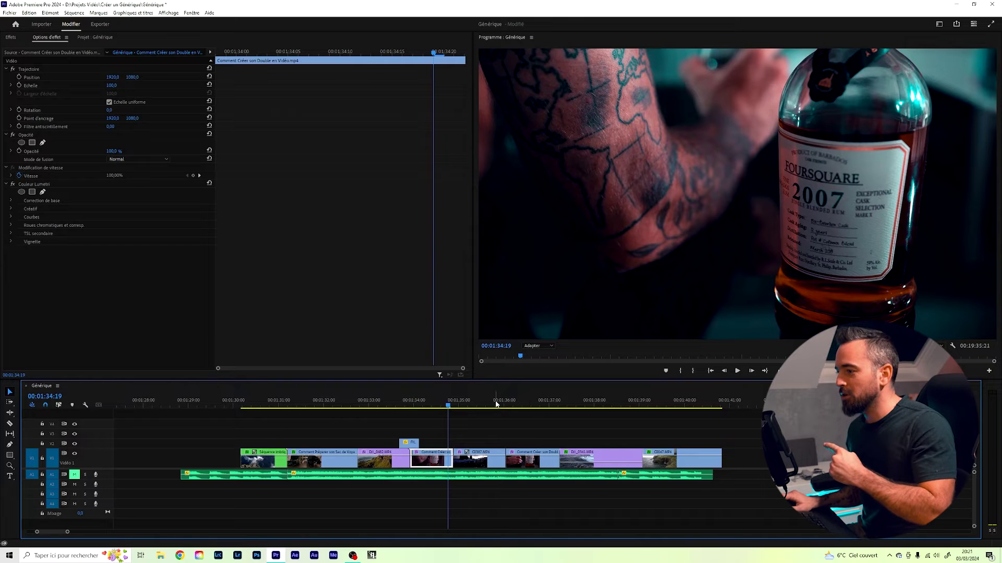
Duplicate the trimmed film burn over the cut between C0387.MP4 and the following Comment Créer son Double en Vidéo clip, and play it.
{"action": "left_click", "coordinate": [520, 405]}
{"action": "left_click_drag", "start_coordinate": [412, 443], "coordinate": [509, 440]}
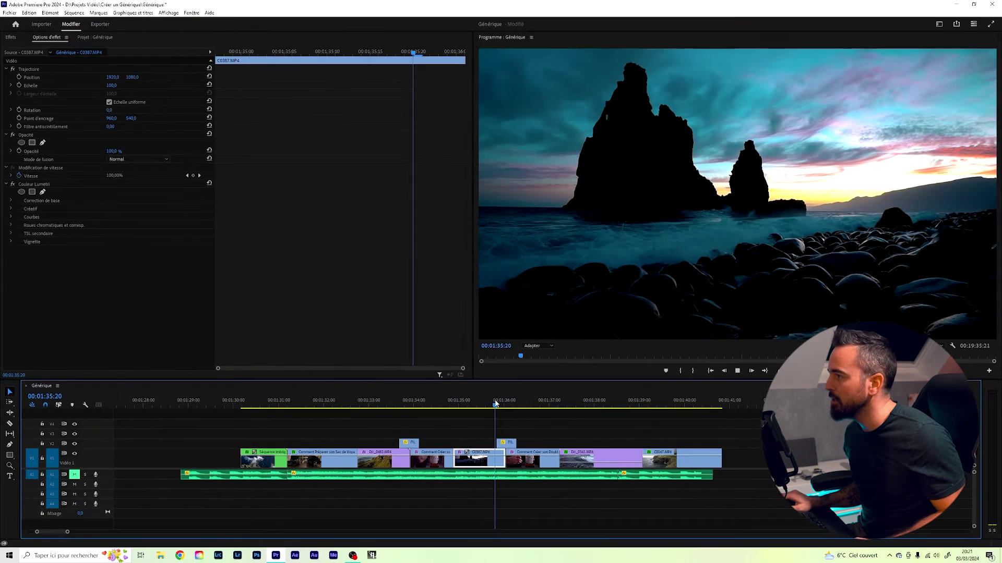
{"action": "key", "text": "space"}
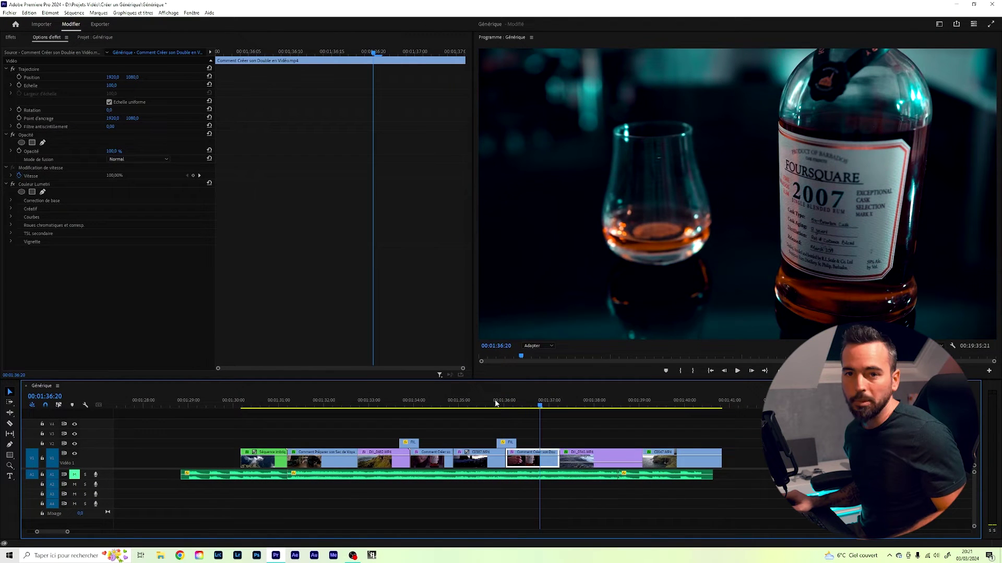
{"action": "key", "text": "Right"}
{"action": "key", "text": "Right"}
{"action": "key", "text": "Right"}
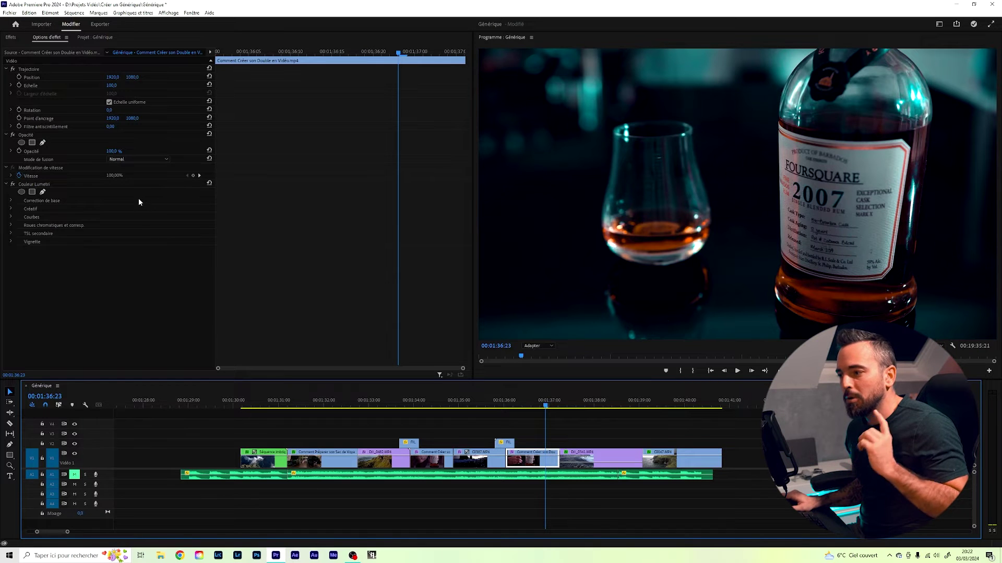
Place FILM BURN vol 2_4.mov above the end of the C0047.MP4 clip and set its blend mode to Ecran.
{"action": "key", "text": "shift+1"}
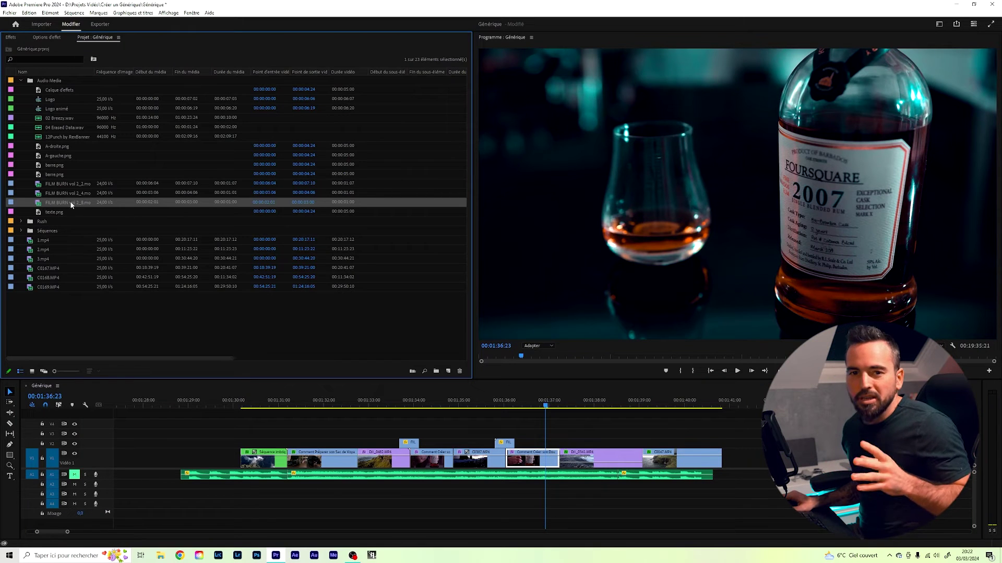
{"action": "left_click_drag", "start_coordinate": [68, 194], "coordinate": [704, 443]}
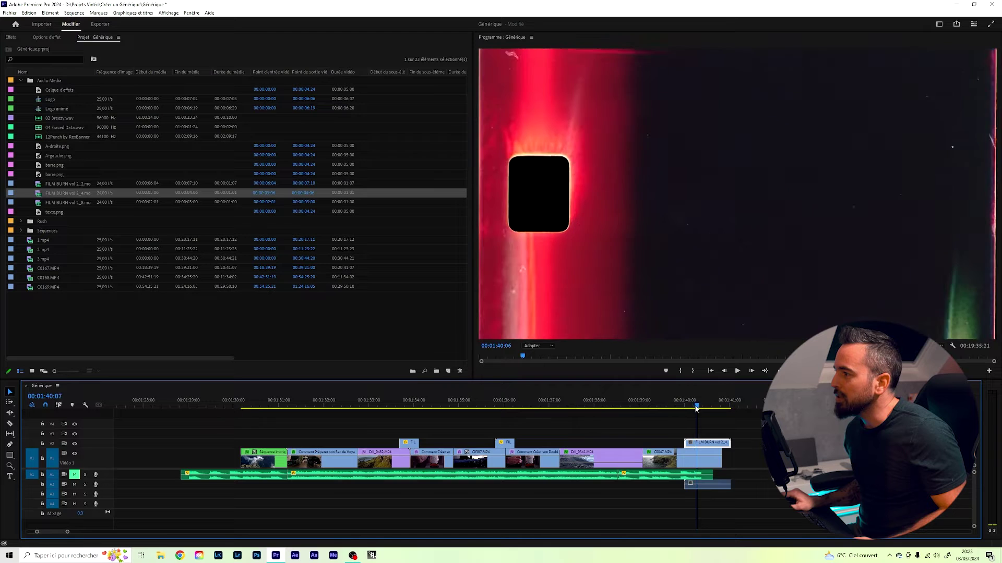
{"action": "left_click", "coordinate": [699, 408]}
{"action": "key", "text": "shift+5"}
{"action": "left_click", "coordinate": [132, 158]}
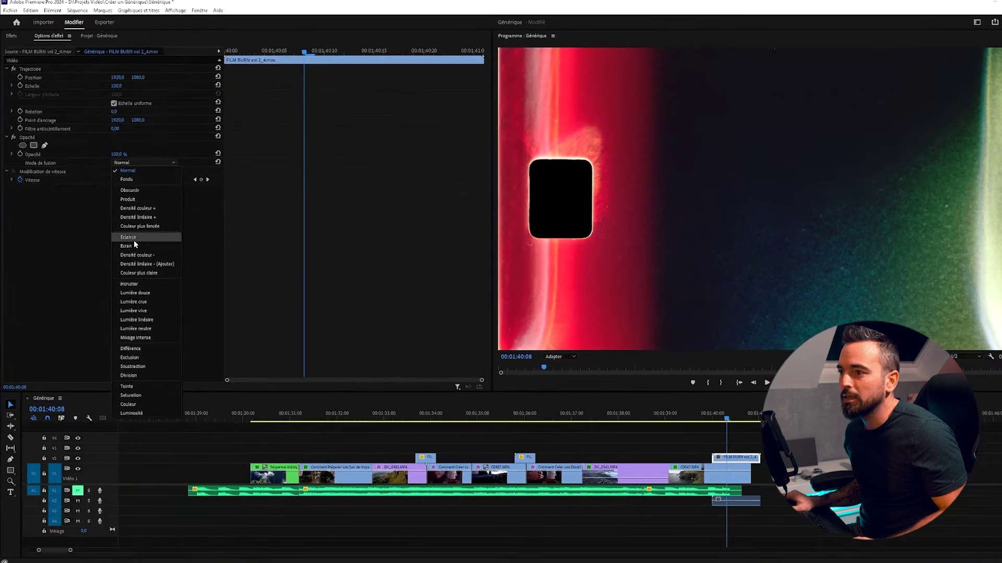
{"action": "left_click", "coordinate": [182, 306]}
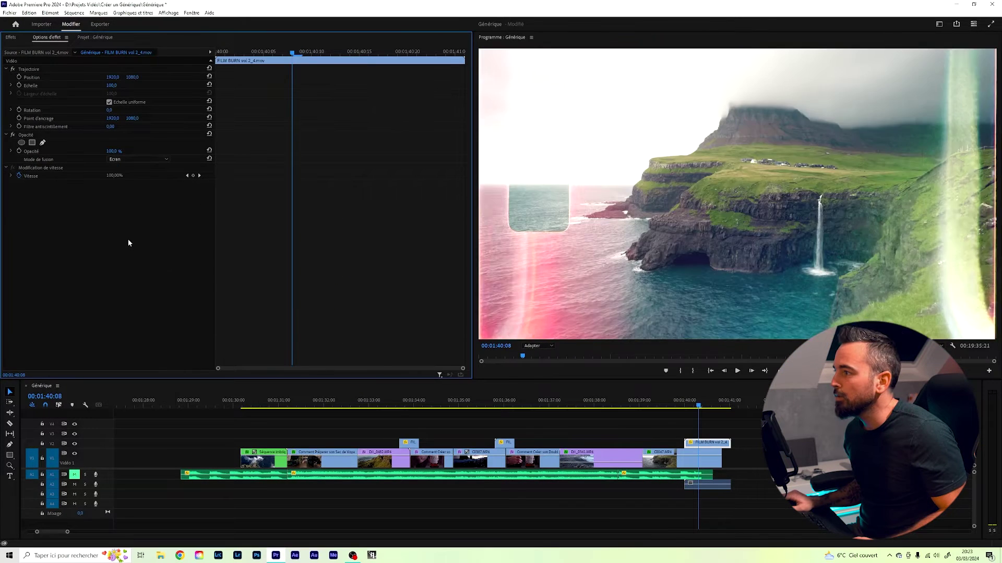
Trim the closing film burn to end with the C0047.MP4 clip, remove its audio and play the ending.
{"action": "left_click", "coordinate": [976, 538]}
{"action": "left_click_drag", "start_coordinate": [694, 404], "coordinate": [701, 405]}
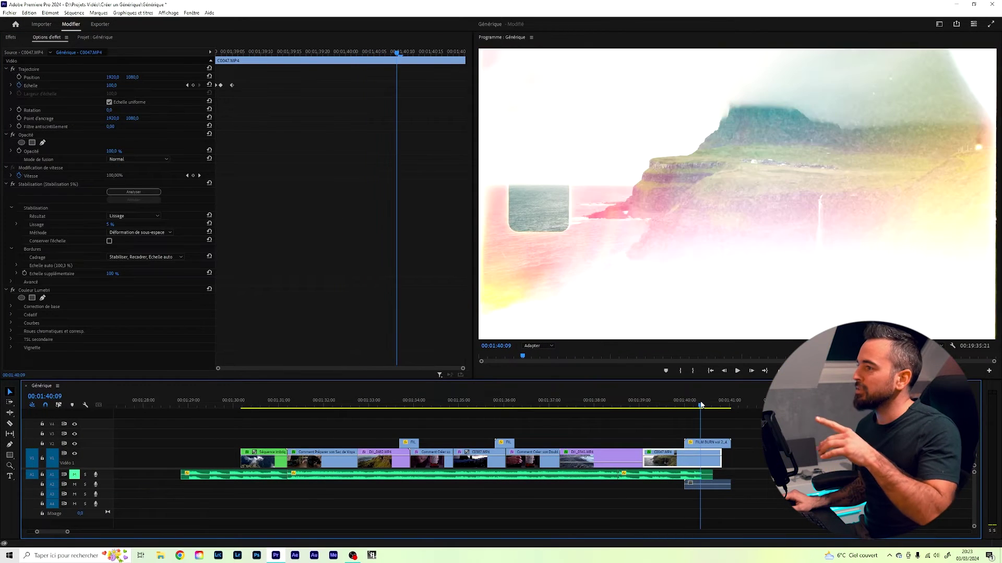
{"action": "left_click", "coordinate": [706, 407]}
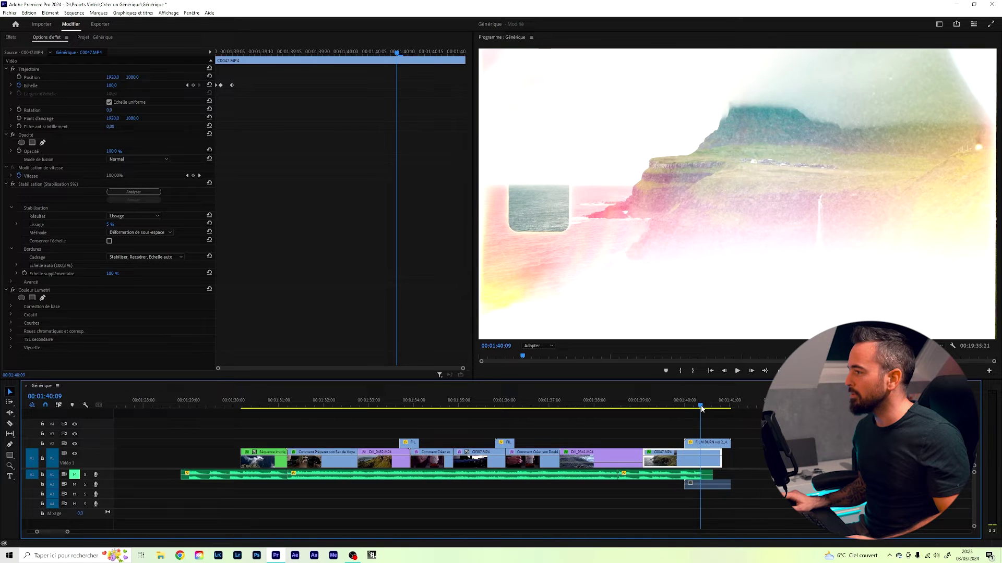
{"action": "left_click_drag", "start_coordinate": [706, 410], "coordinate": [721, 407]}
{"action": "left_click_drag", "start_coordinate": [684, 443], "coordinate": [687, 444]}
{"action": "left_click", "coordinate": [681, 406]}
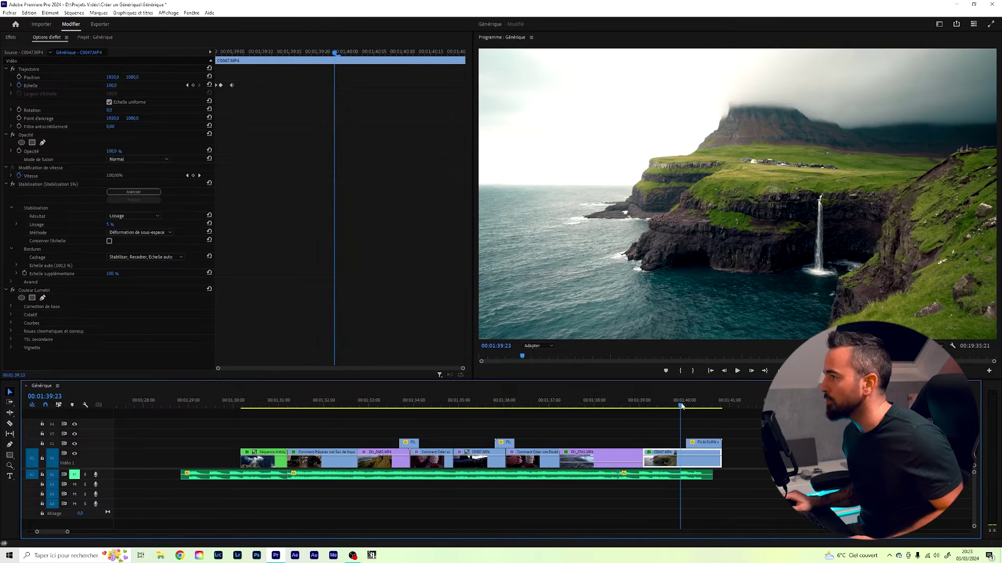
{"action": "key", "text": "space"}
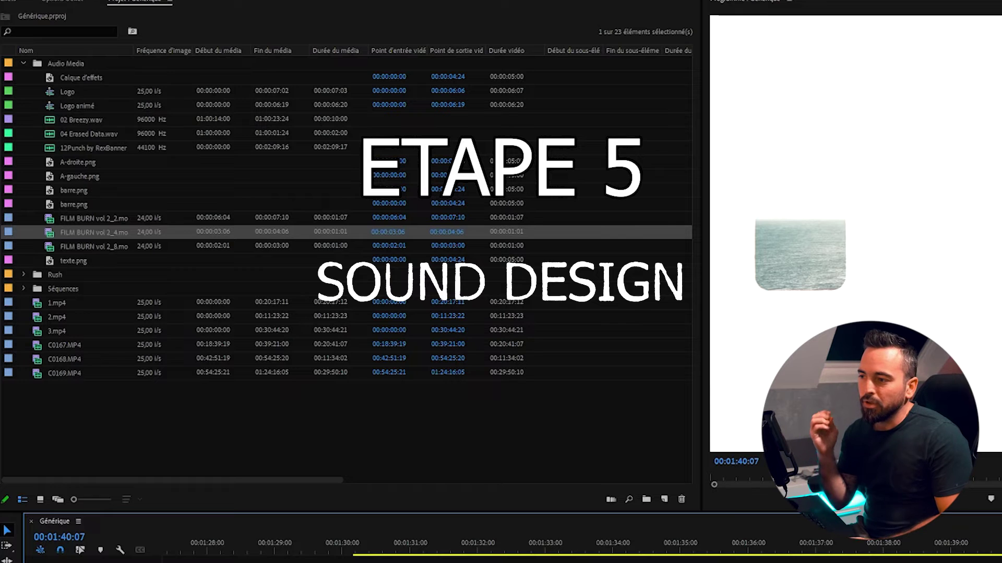
Play the end of the intro to check the closing film burn together with the 04 Erased Data.wav sound effect.
{"action": "left_click", "coordinate": [255, 449]}
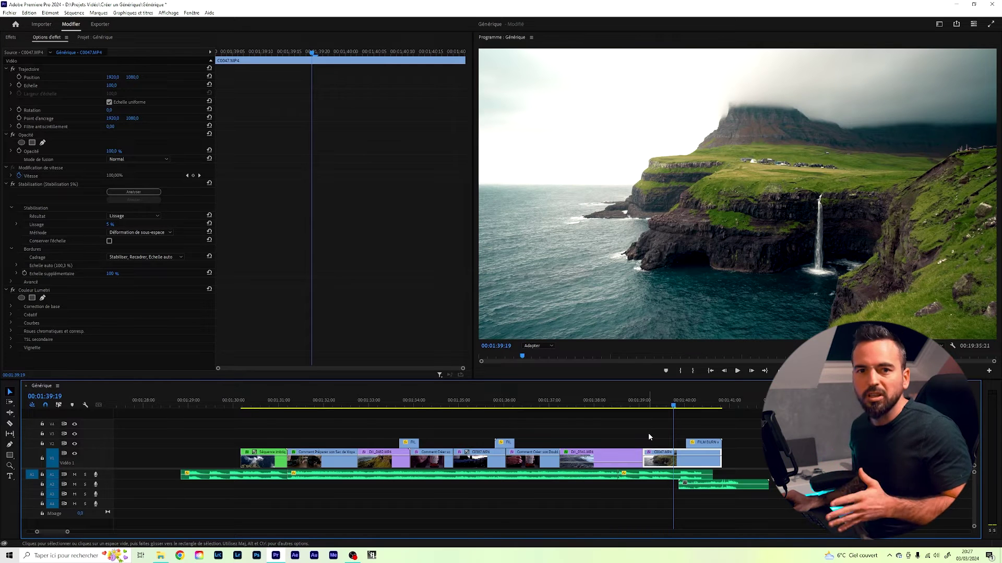
{"action": "left_click", "coordinate": [616, 402]}
{"action": "key", "text": "space"}
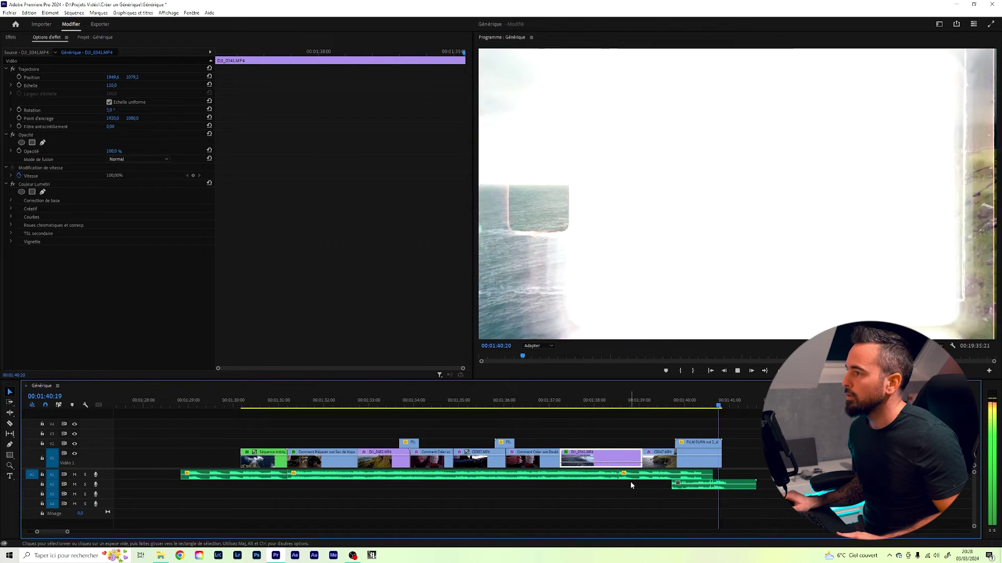
{"action": "key", "text": "space"}
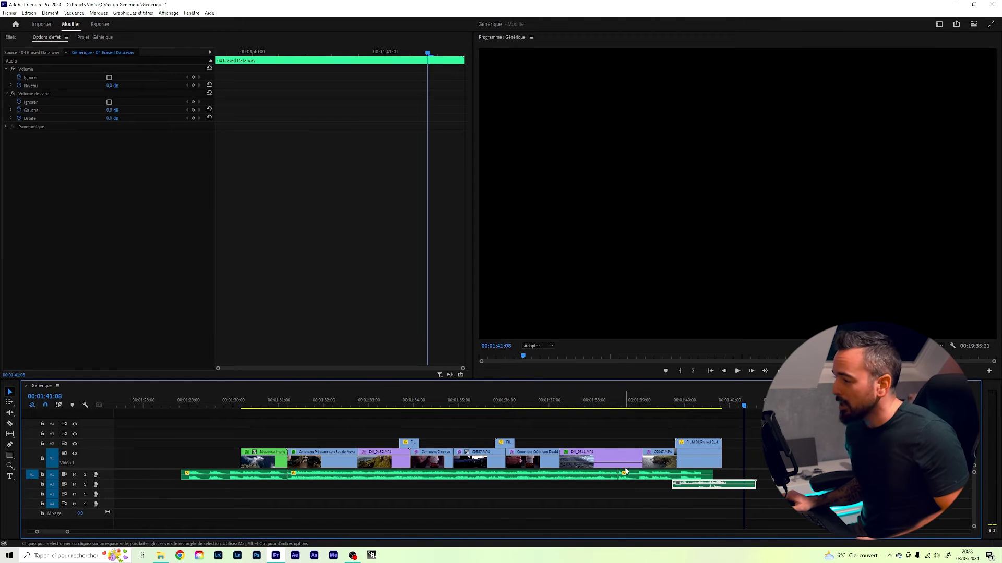
Keyframe a scale pulse at the cut from DJI_0341.MP4 to C0047.MP4, taking C0047.MP4 to 110 and back to 100 two frames further, and play it.
{"action": "left_click", "coordinate": [634, 403]}
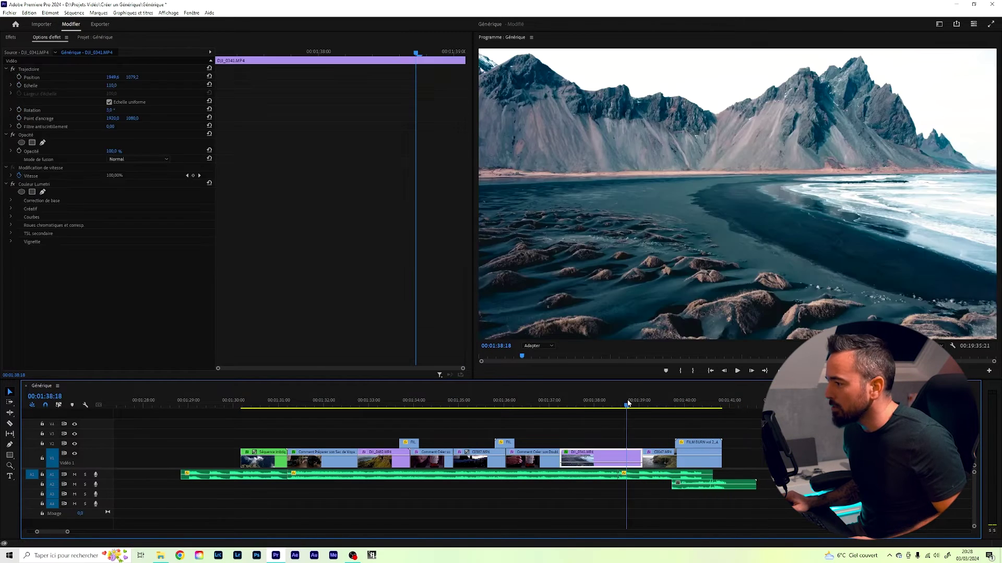
{"action": "left_click", "coordinate": [636, 403]}
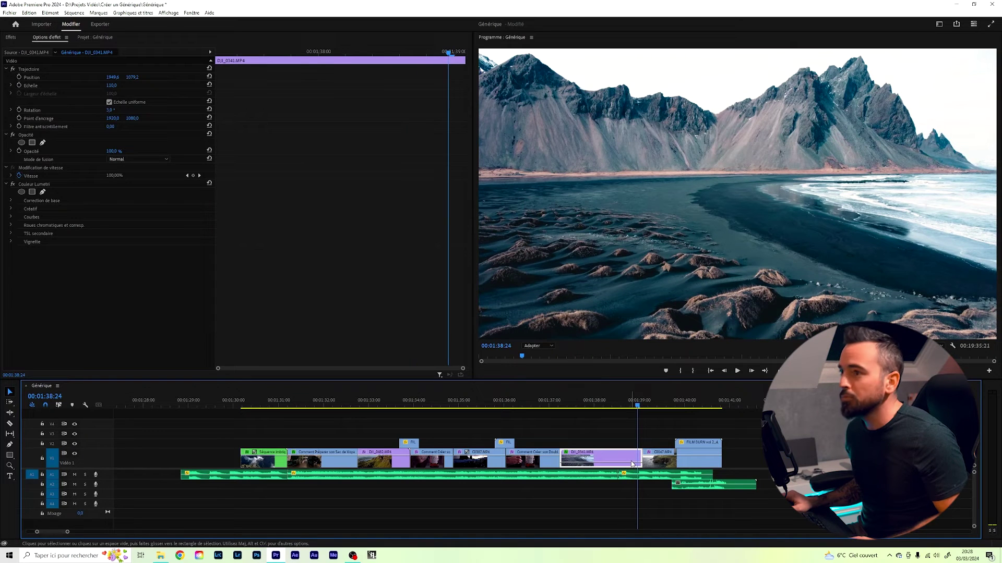
{"action": "key", "text": "Down"}
{"action": "left_click", "coordinate": [154, 83]}
{"action": "left_click", "coordinate": [112, 85]}
{"action": "type", "text": "110"}
{"action": "key", "text": "Return"}
{"action": "key", "text": "Right"}
{"action": "key", "text": "Right"}
{"action": "left_click", "coordinate": [111, 85]}
{"action": "type", "text": "100"}
{"action": "key", "text": "Return"}
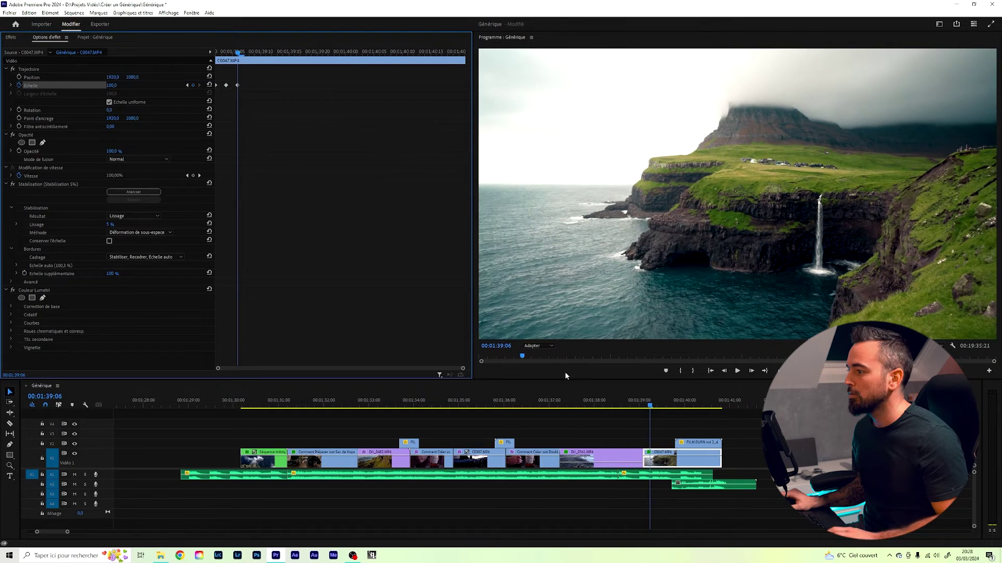
{"action": "left_click", "coordinate": [615, 405]}
{"action": "key", "text": "space"}
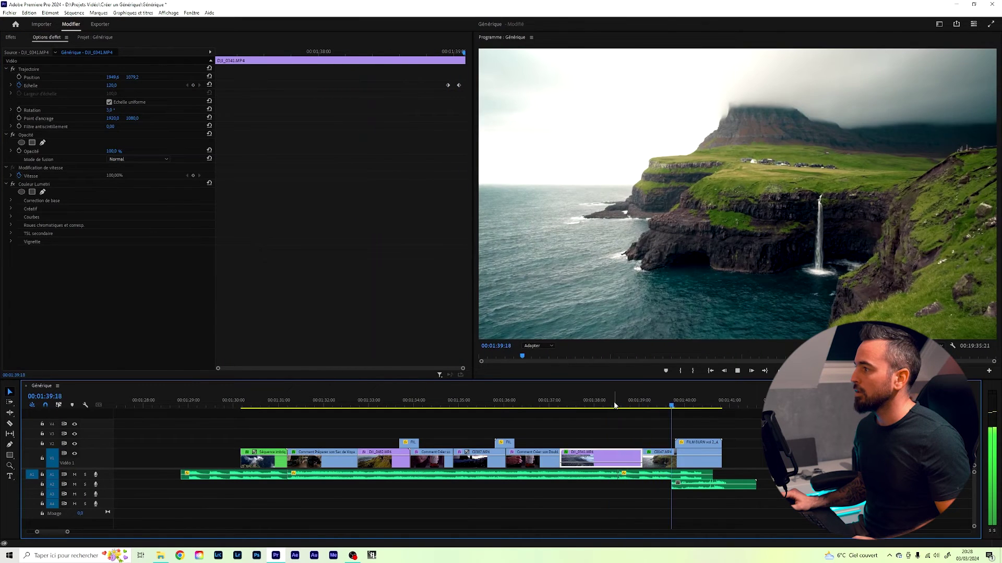
{"action": "key", "text": "space"}
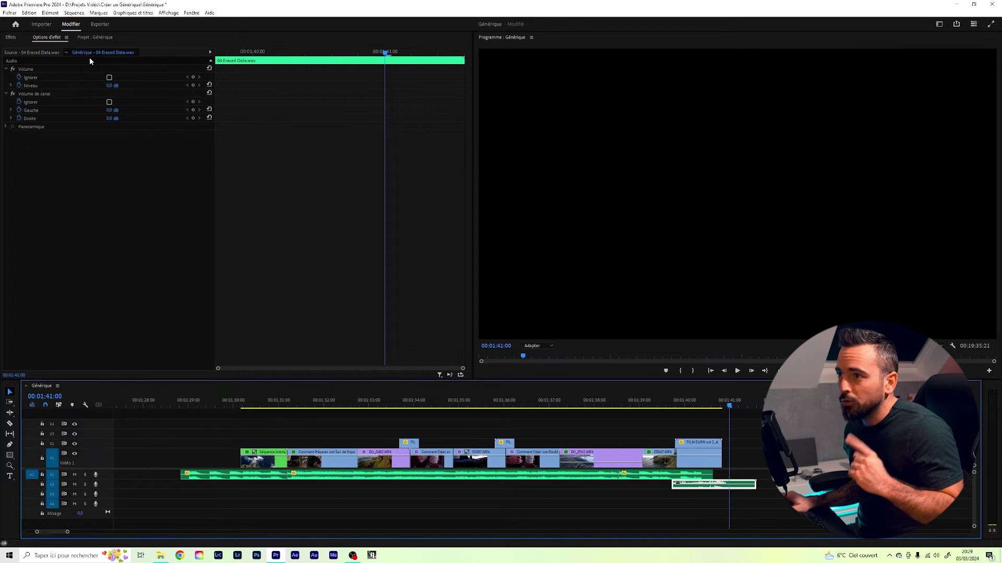
Place FILM BURN vol 2_2.mov above the start of the intro's first clip and set its blend mode to Ecran.
{"action": "left_click", "coordinate": [81, 38]}
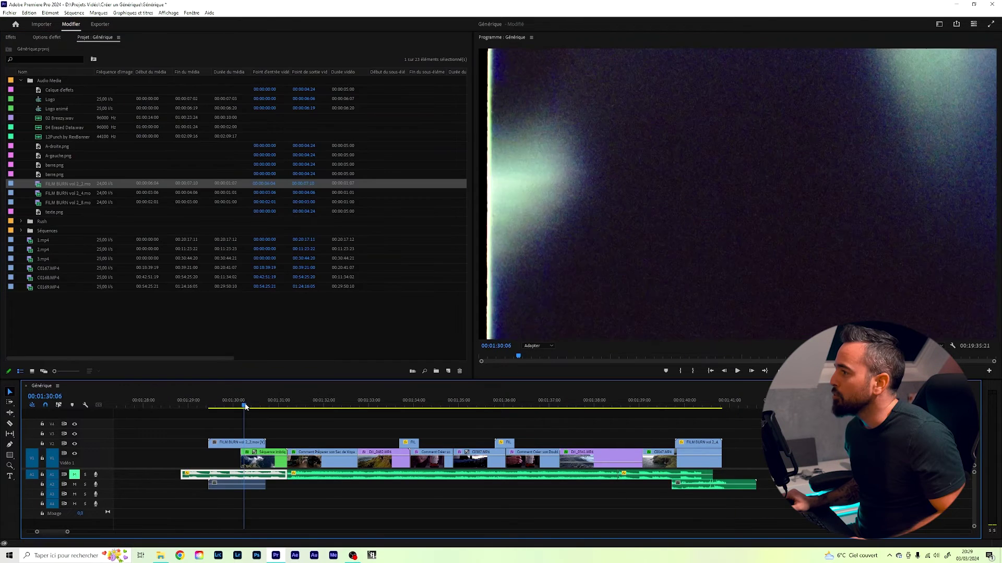
{"action": "left_click_drag", "start_coordinate": [245, 407], "coordinate": [249, 407]}
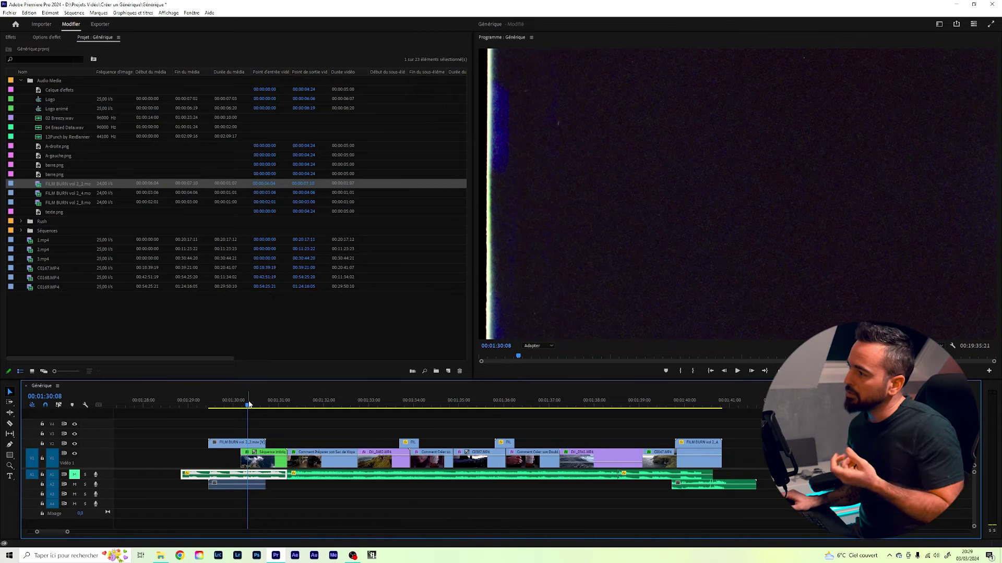
{"action": "mouse_move", "coordinate": [249, 406]}
{"action": "left_mouse_down"}
{"action": "mouse_move", "coordinate": [238, 405]}
{"action": "mouse_move", "coordinate": [246, 405]}
{"action": "left_mouse_up"}
{"action": "left_click", "coordinate": [244, 444]}
{"action": "left_click", "coordinate": [130, 158]}
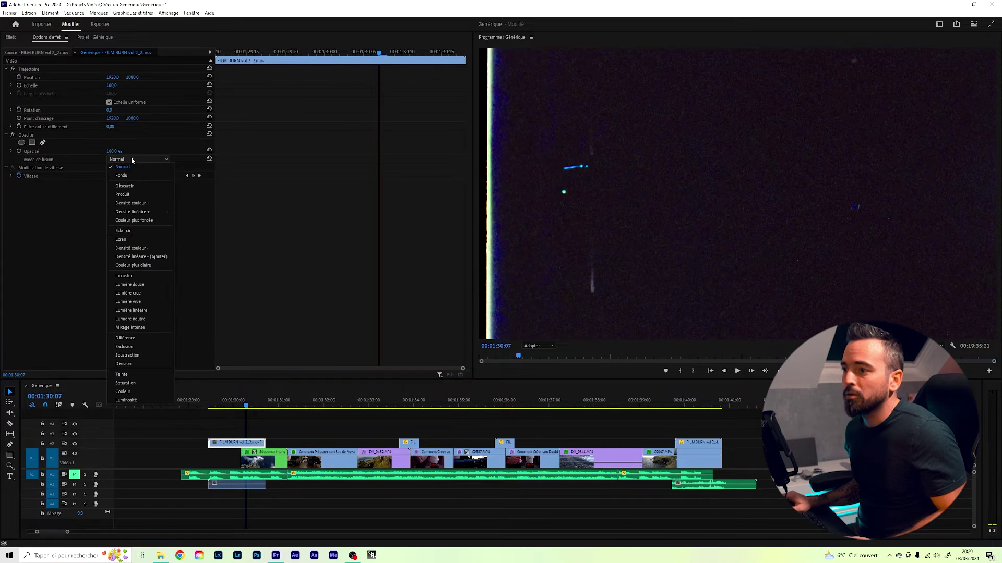
{"action": "left_click", "coordinate": [126, 238]}
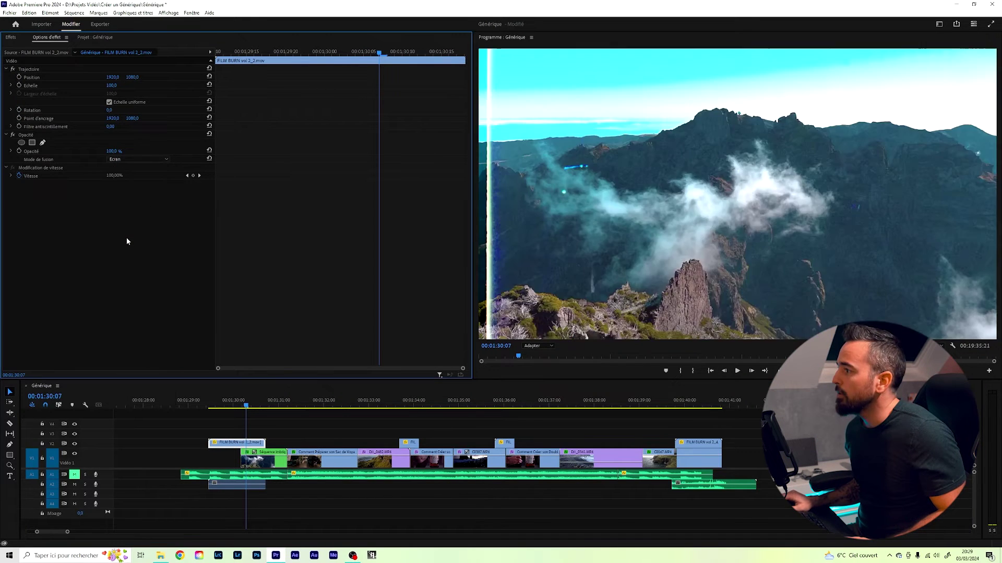
Remove the opening film burn's audio and play the start of the intro.
{"action": "left_click", "coordinate": [207, 406]}
{"action": "mouse_move", "coordinate": [206, 407]}
{"action": "left_mouse_down"}
{"action": "mouse_move", "coordinate": [186, 407]}
{"action": "mouse_move", "coordinate": [225, 407]}
{"action": "left_mouse_up"}
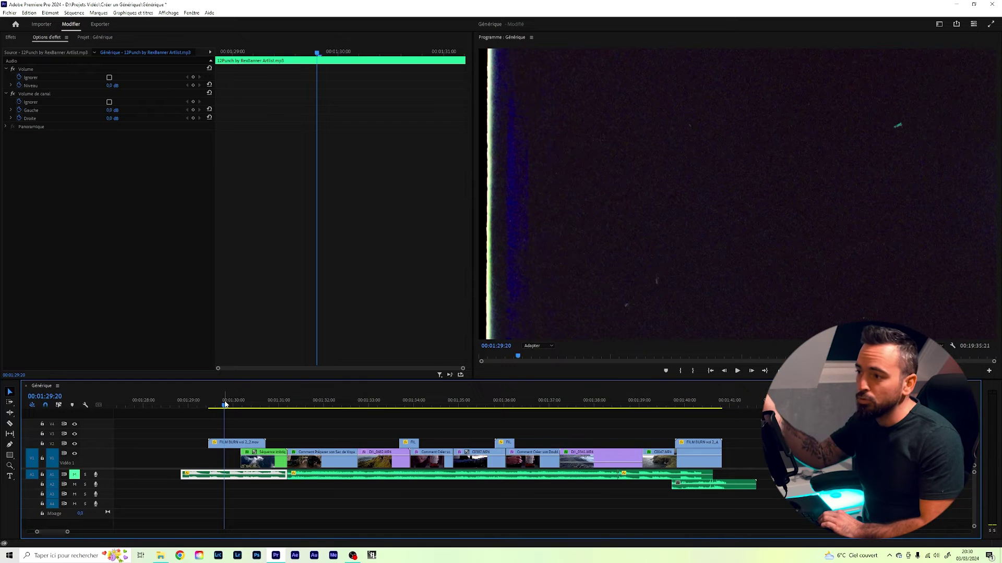
{"action": "left_click", "coordinate": [256, 454]}
{"action": "key", "text": "space"}
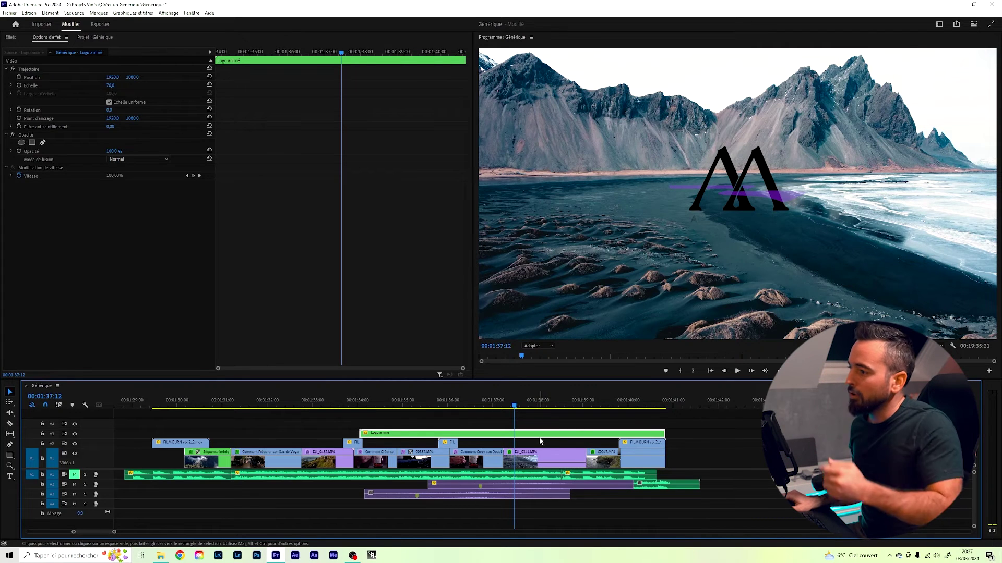
Open the nested Logo animé sequence, look through its animated layers and return to the Générique sequence.
{"action": "double_click", "coordinate": [534, 438]}
{"action": "left_click_drag", "start_coordinate": [245, 403], "coordinate": [287, 402]}
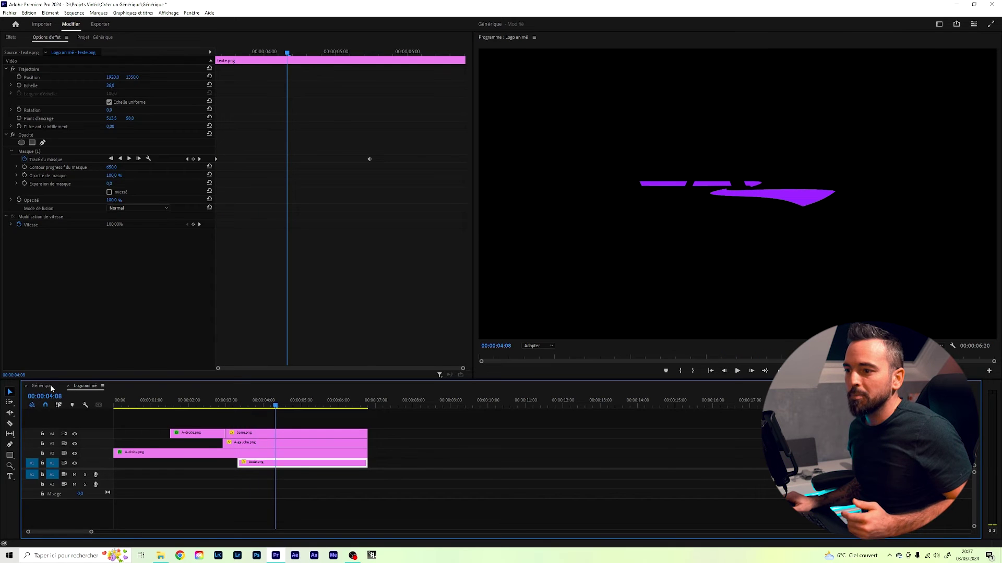
{"action": "left_click", "coordinate": [39, 387]}
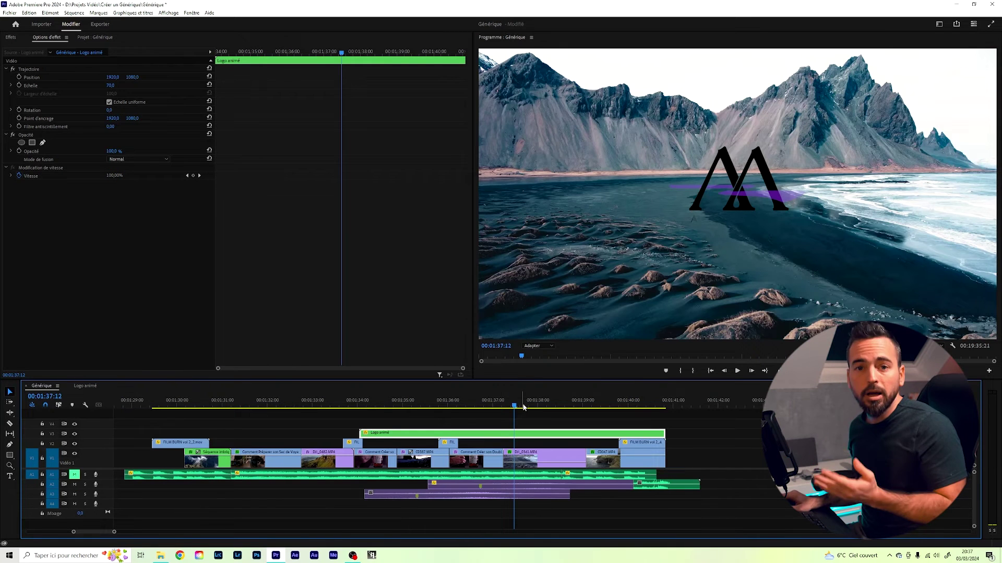
Lay the Calque d'effets adjustment layer above all the intro clips and switch to the Couleur workspace at 00:01:30:22.
{"action": "left_click", "coordinate": [218, 407]}
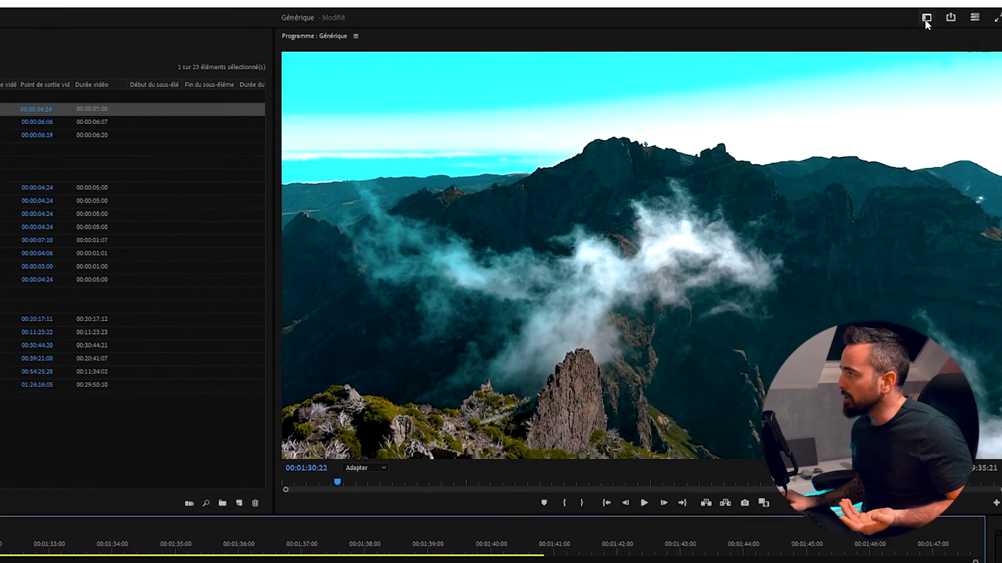
{"action": "left_click", "coordinate": [926, 19]}
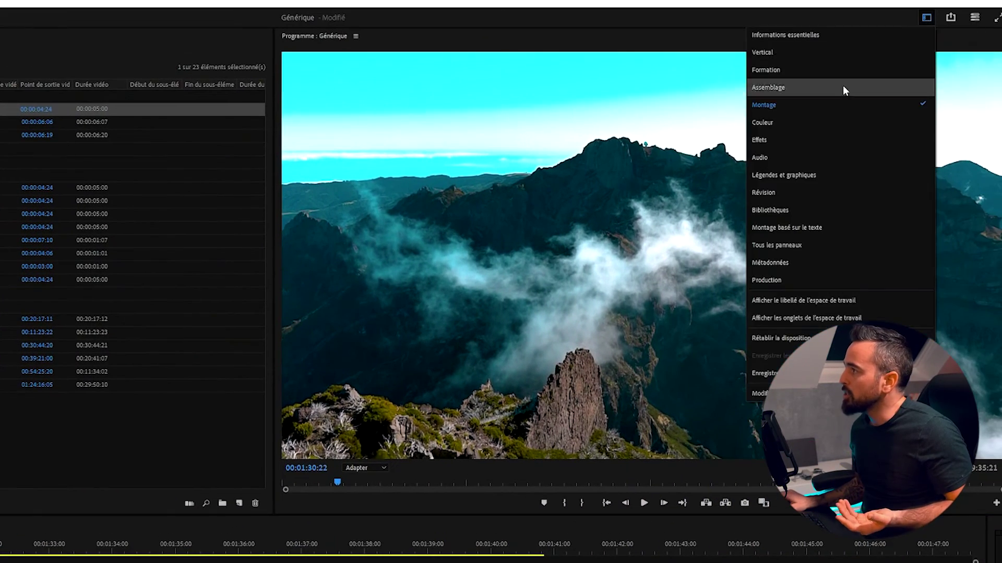
{"action": "left_click", "coordinate": [765, 123]}
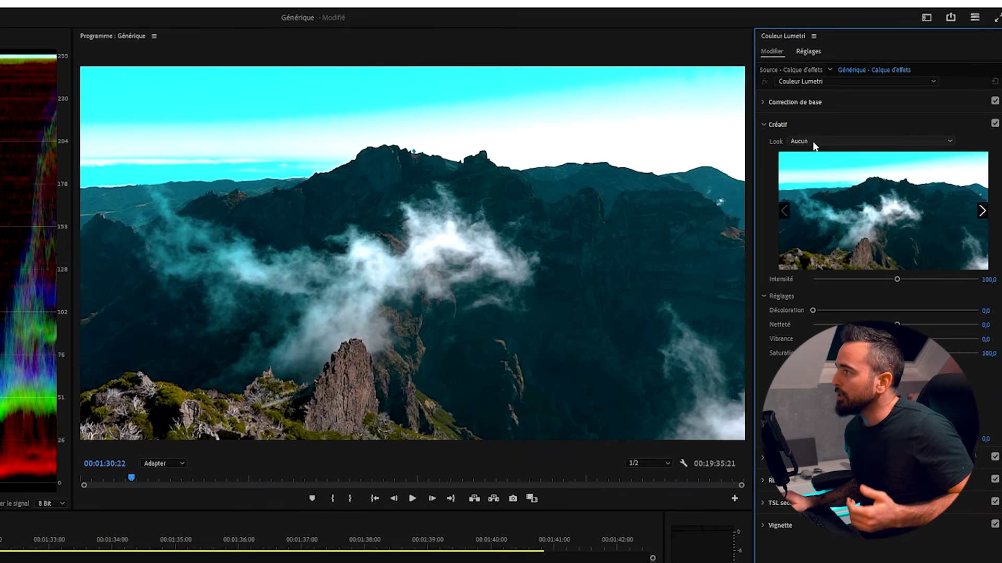
Look through the creative Look presets in Couleur Lumetri and expand the Correction de base settings.
{"action": "left_click", "coordinate": [812, 141]}
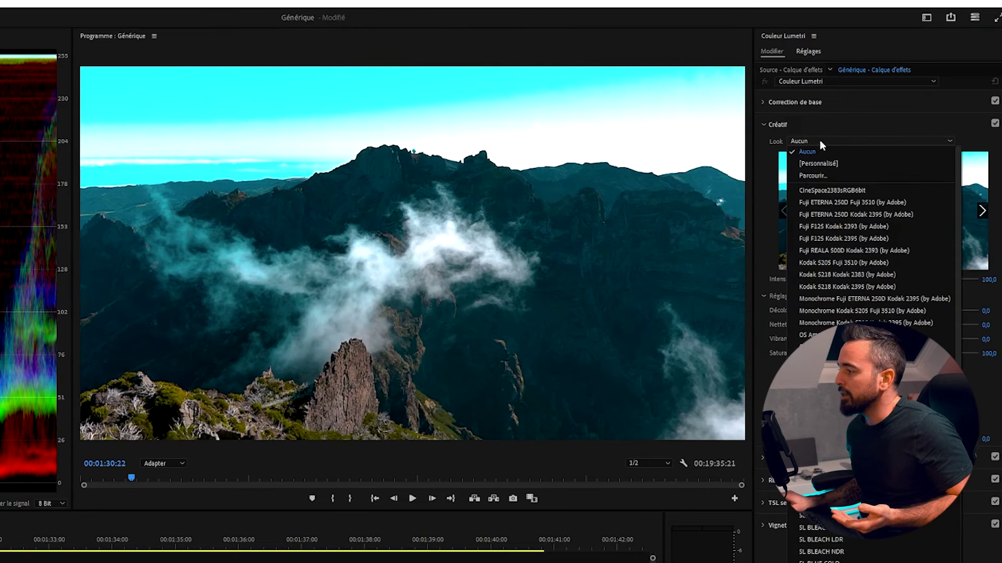
{"action": "left_click", "coordinate": [817, 131]}
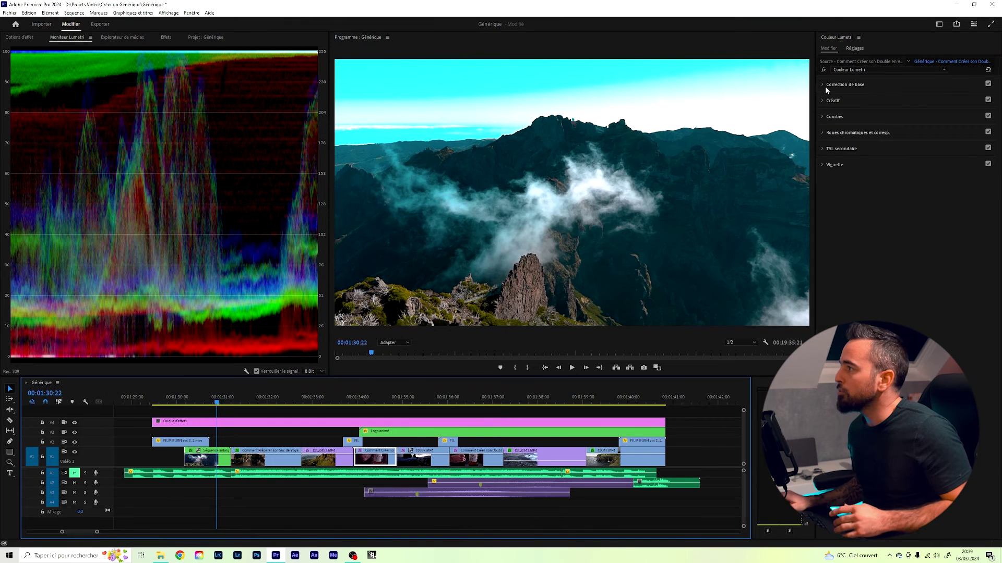
{"action": "left_click", "coordinate": [762, 102]}
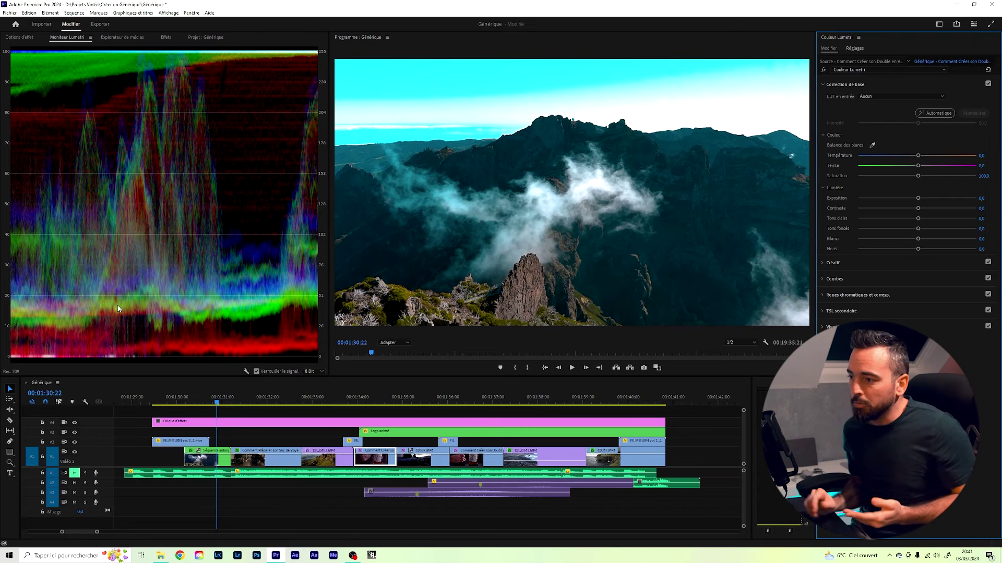
Delete the Calque d'effets adjustment layer and review the colours of the first clips through DJI_0482.MP4.
{"action": "left_click", "coordinate": [275, 402]}
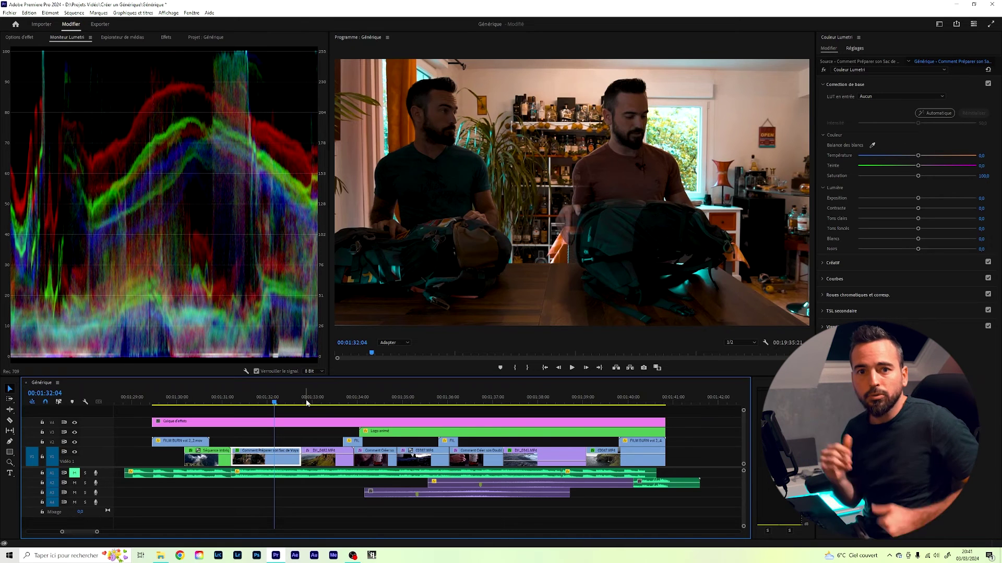
{"action": "left_click", "coordinate": [310, 424]}
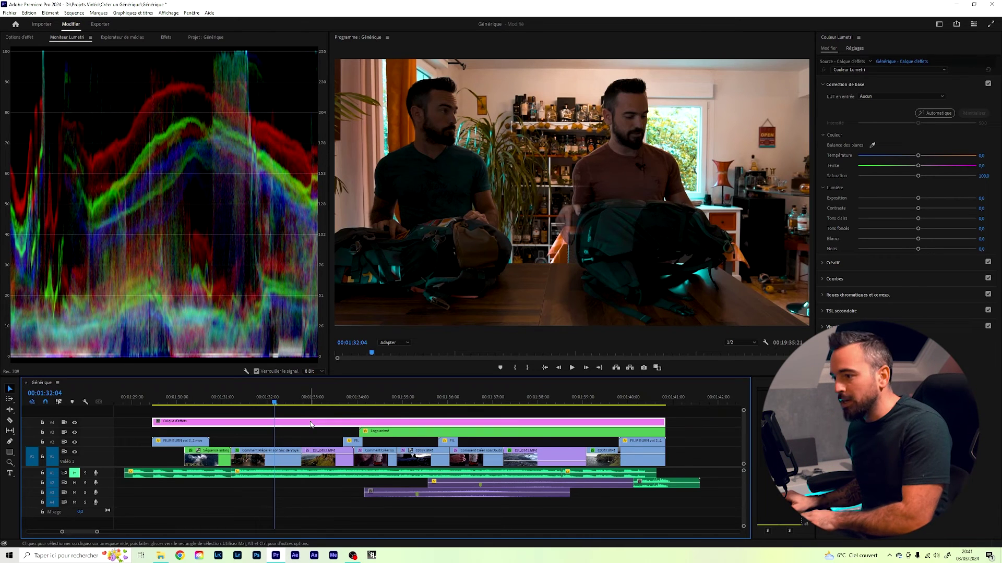
{"action": "key", "text": "Delete"}
{"action": "left_click", "coordinate": [226, 449]}
{"action": "left_click", "coordinate": [213, 399]}
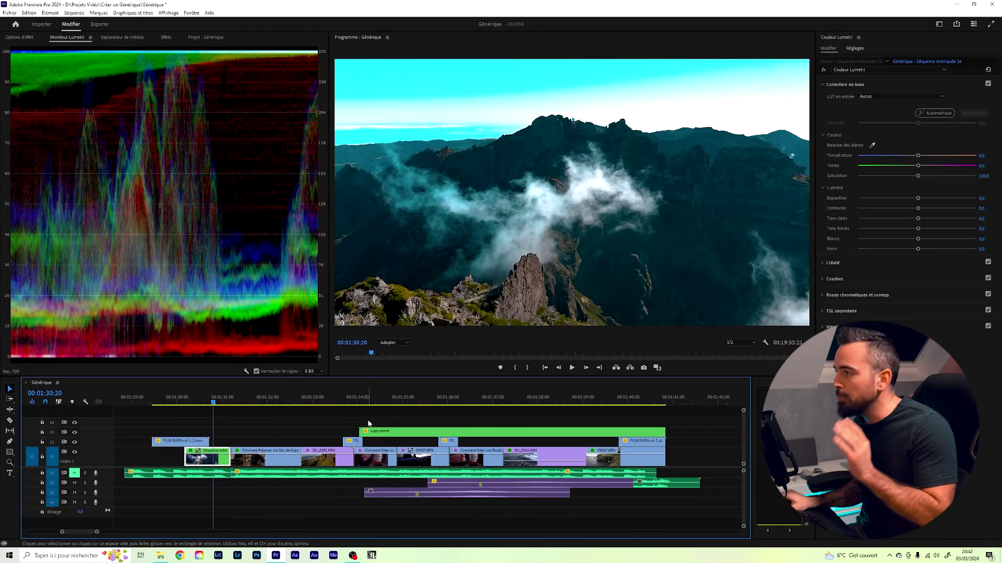
{"action": "left_click_drag", "start_coordinate": [223, 402], "coordinate": [322, 421]}
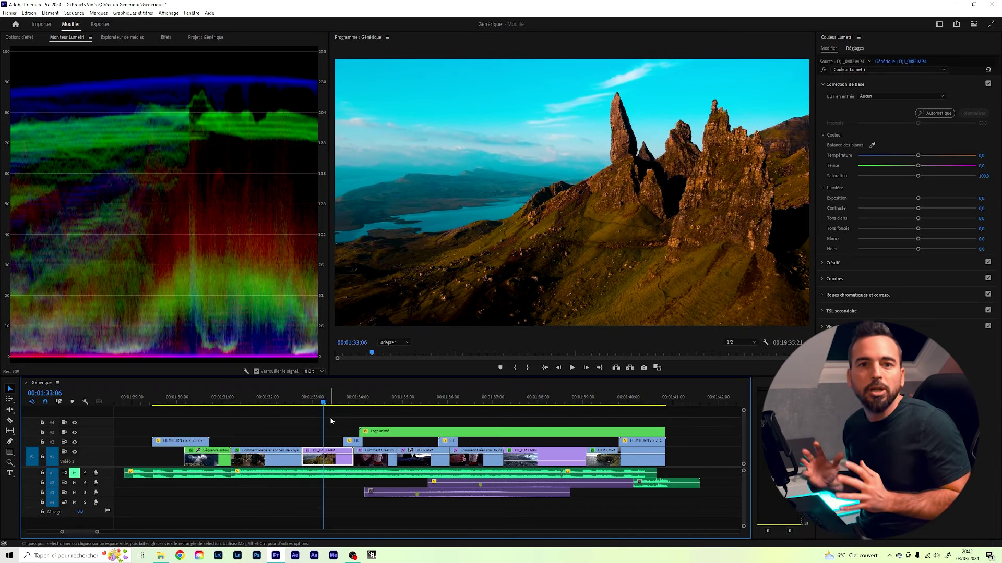